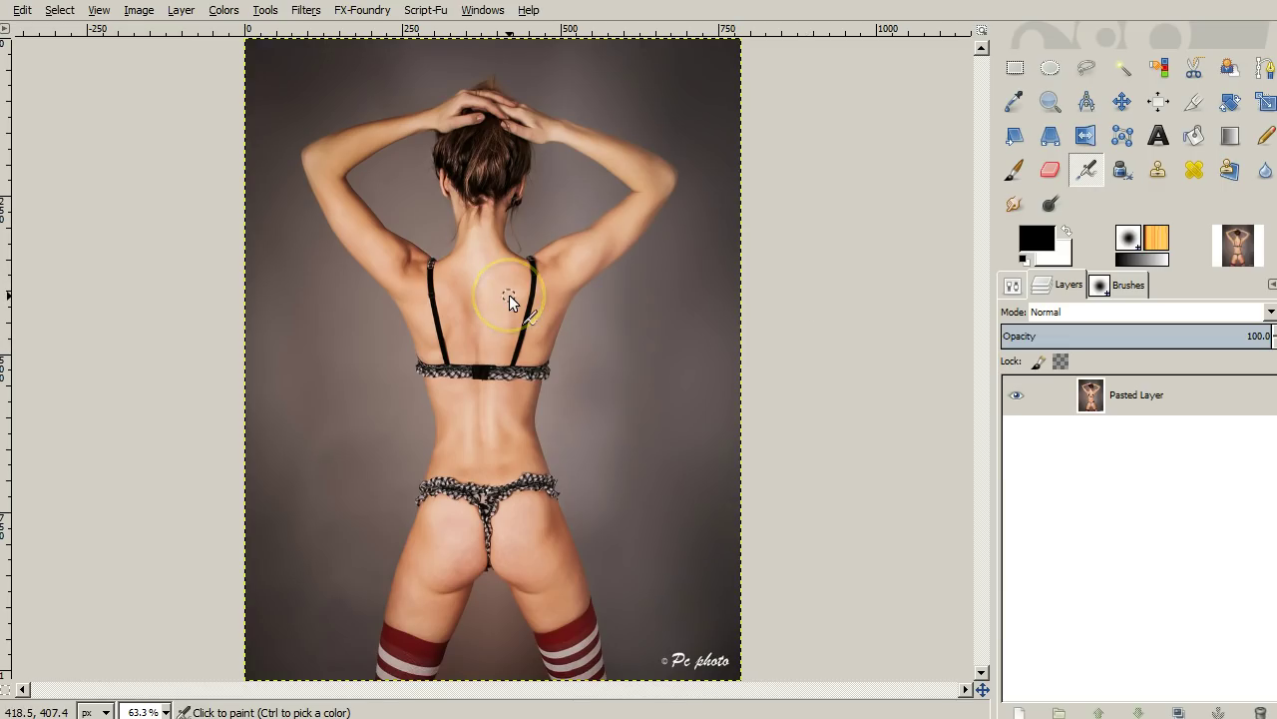
- Zoom to 200% and scroll so the bra band and both straps fill the view
{"action": "key", "text": "2"}
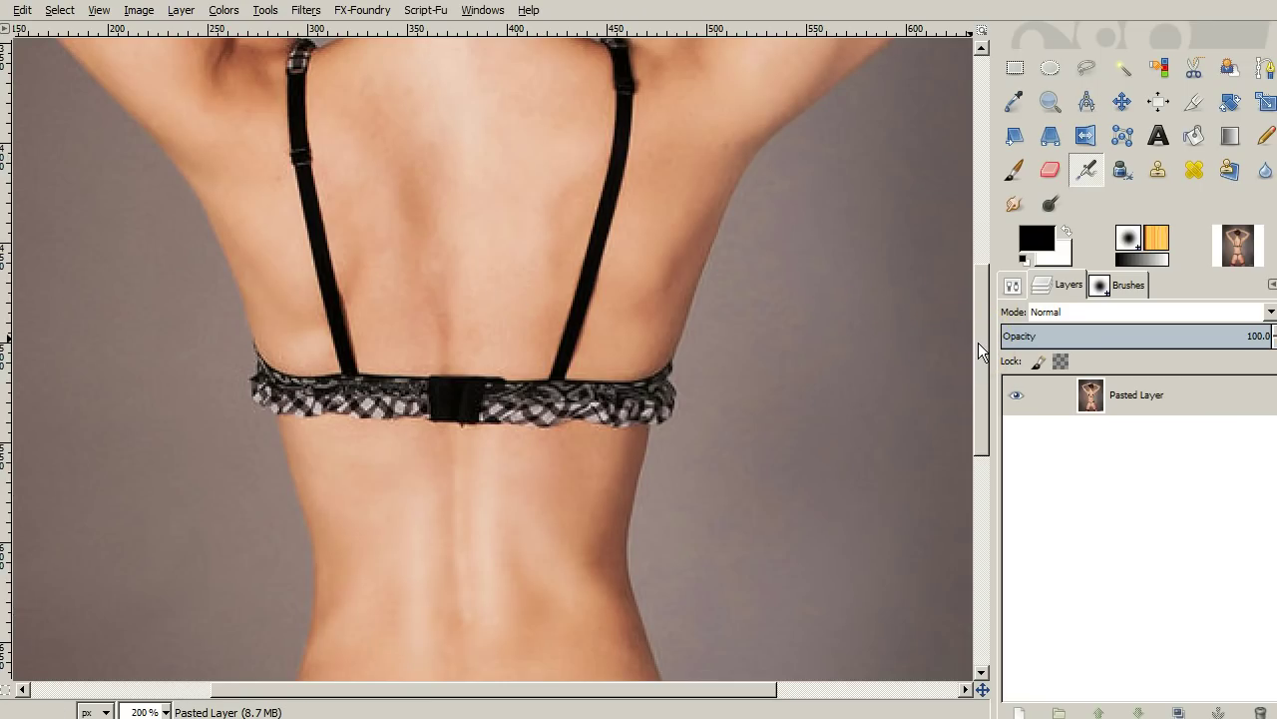
{"action": "left_click_drag", "start_coordinate": [978, 342], "coordinate": [1004, 305]}
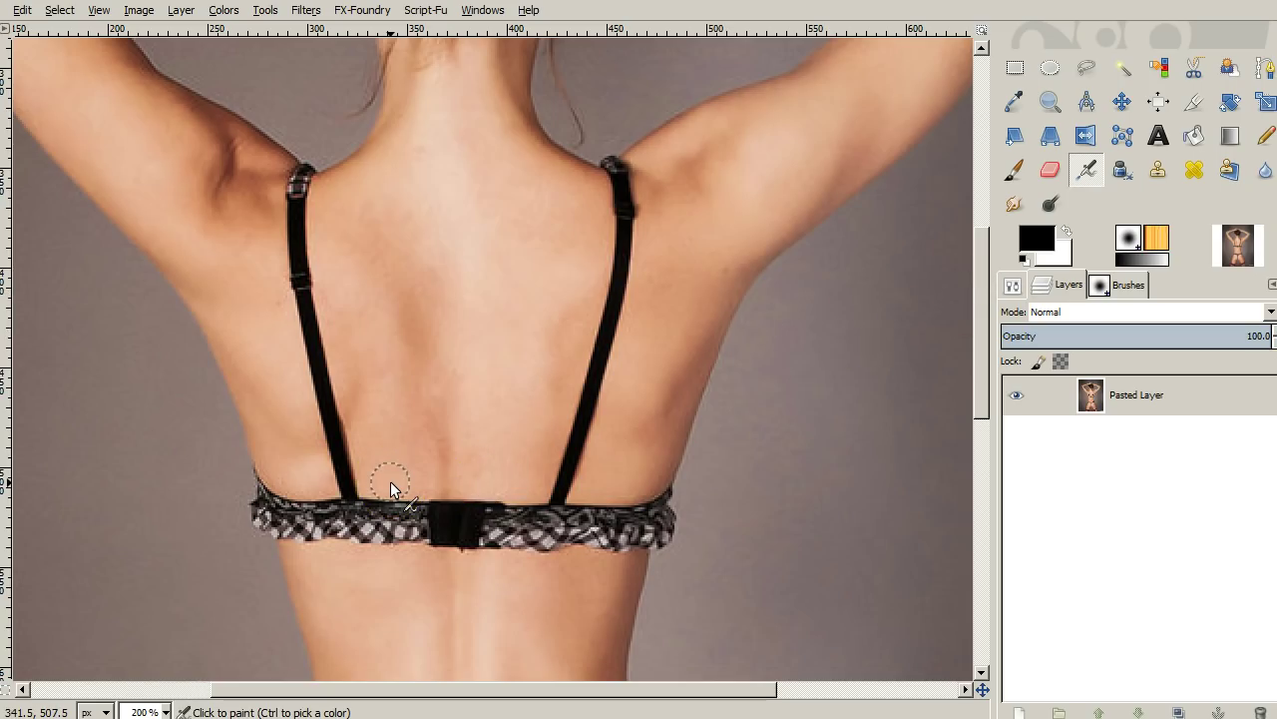
{"action": "left_click_drag", "start_coordinate": [343, 433], "coordinate": [319, 457]}
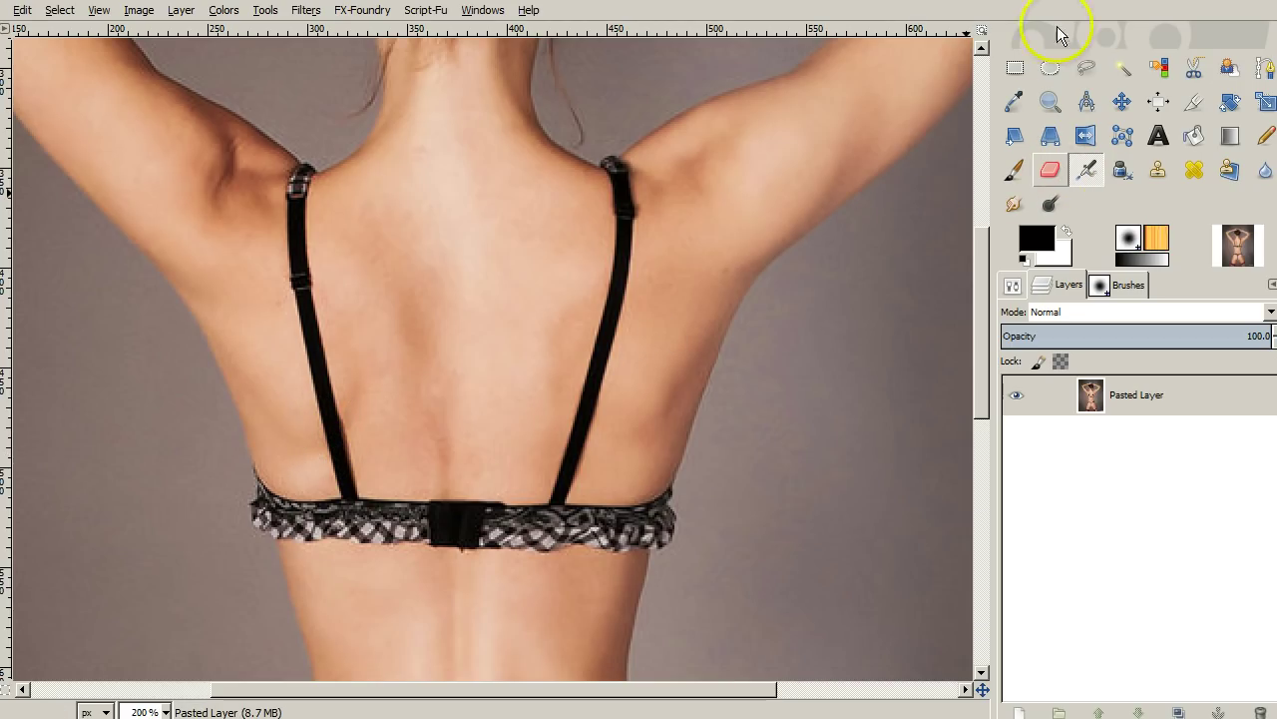
- Draw a roughly 173 × 36 px rectangle selection around the bra band's middle and clasp
{"action": "left_click", "coordinate": [1016, 67]}
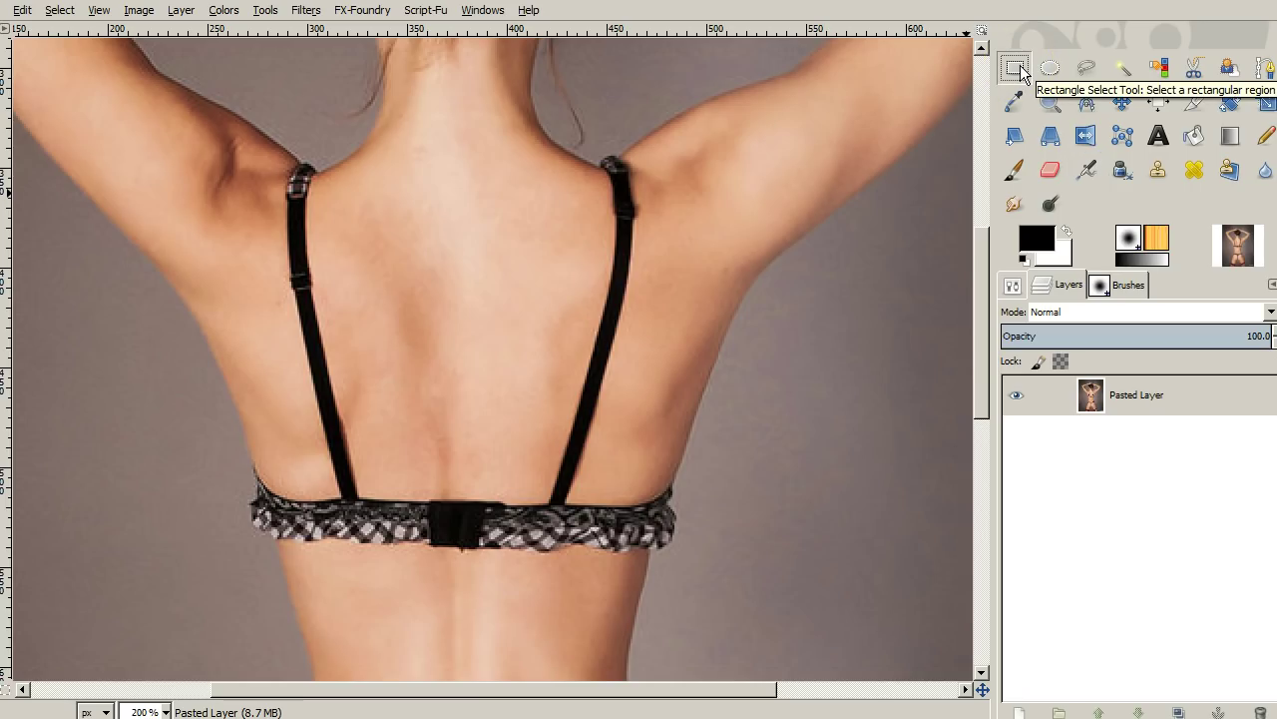
{"action": "left_click", "coordinate": [291, 488]}
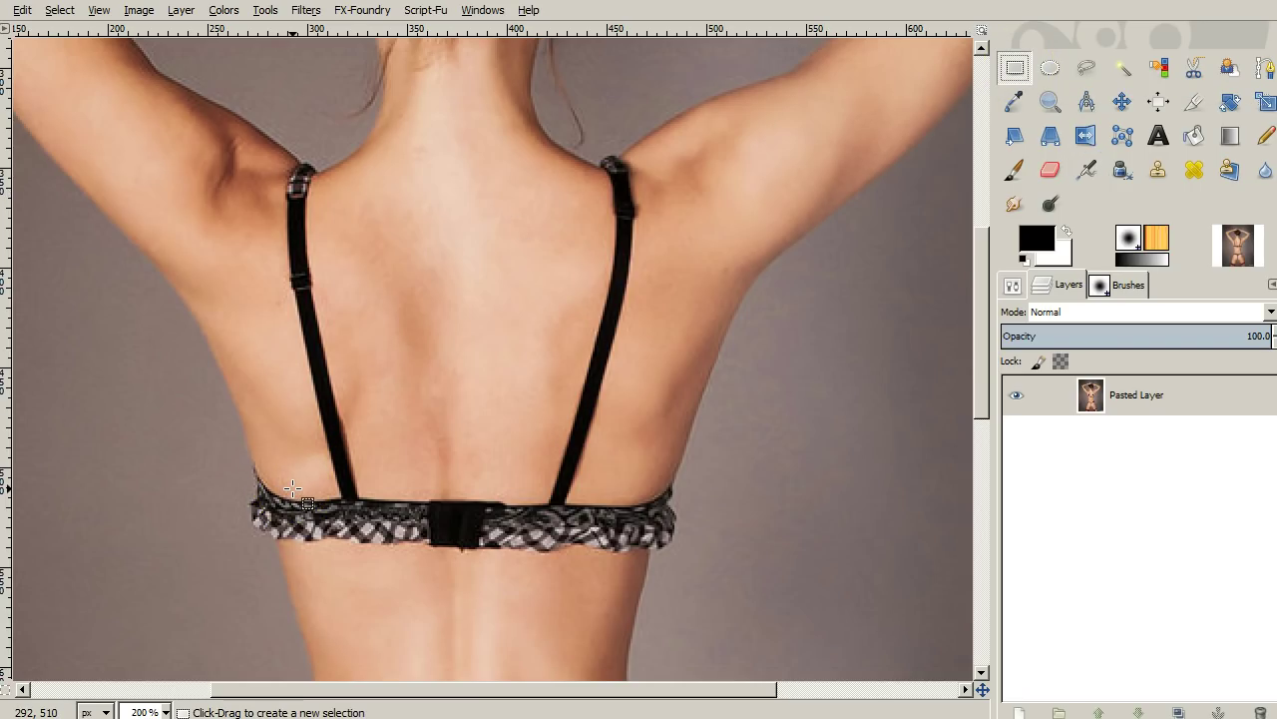
{"action": "left_click", "coordinate": [292, 488]}
{"action": "left_click", "coordinate": [445, 521]}
{"action": "left_click_drag", "start_coordinate": [445, 521], "coordinate": [637, 562]}
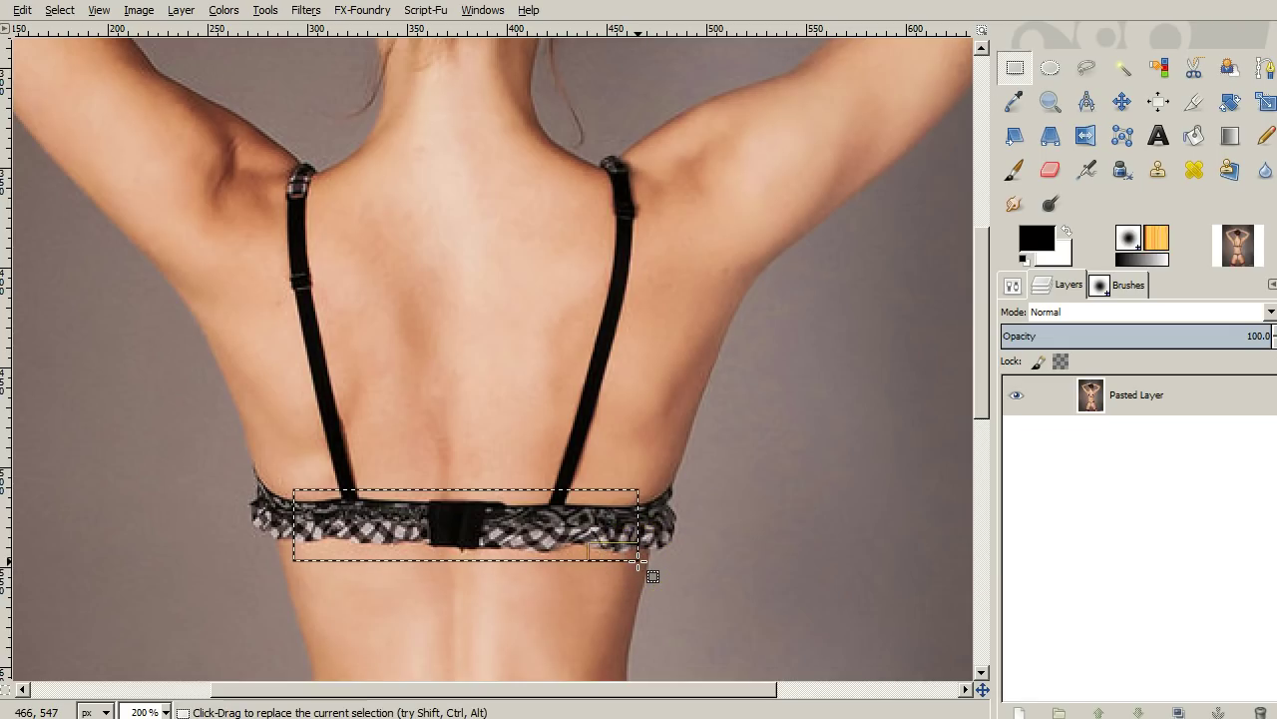
{"action": "left_click", "coordinate": [868, 372]}
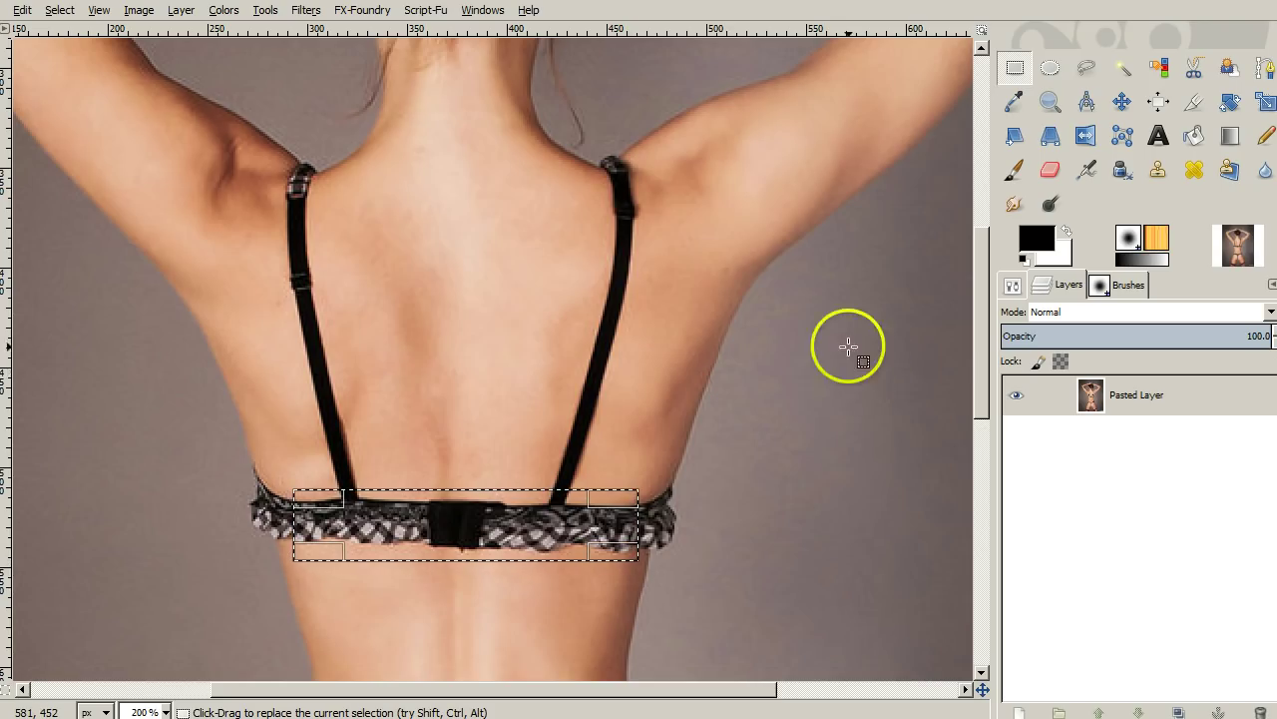
- Run Heal selection on the band with sampling width 50, All around, Random
{"action": "left_click", "coordinate": [302, 11]}
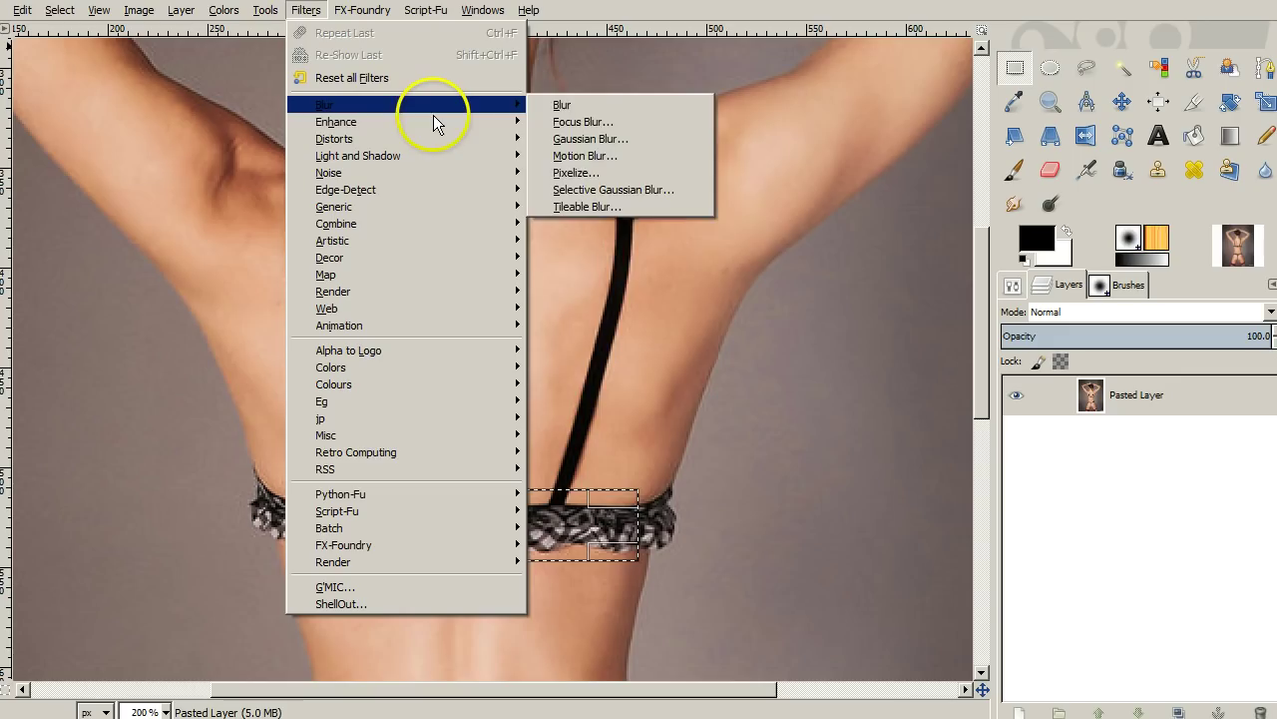
{"action": "mouse_move", "coordinate": [434, 118]}
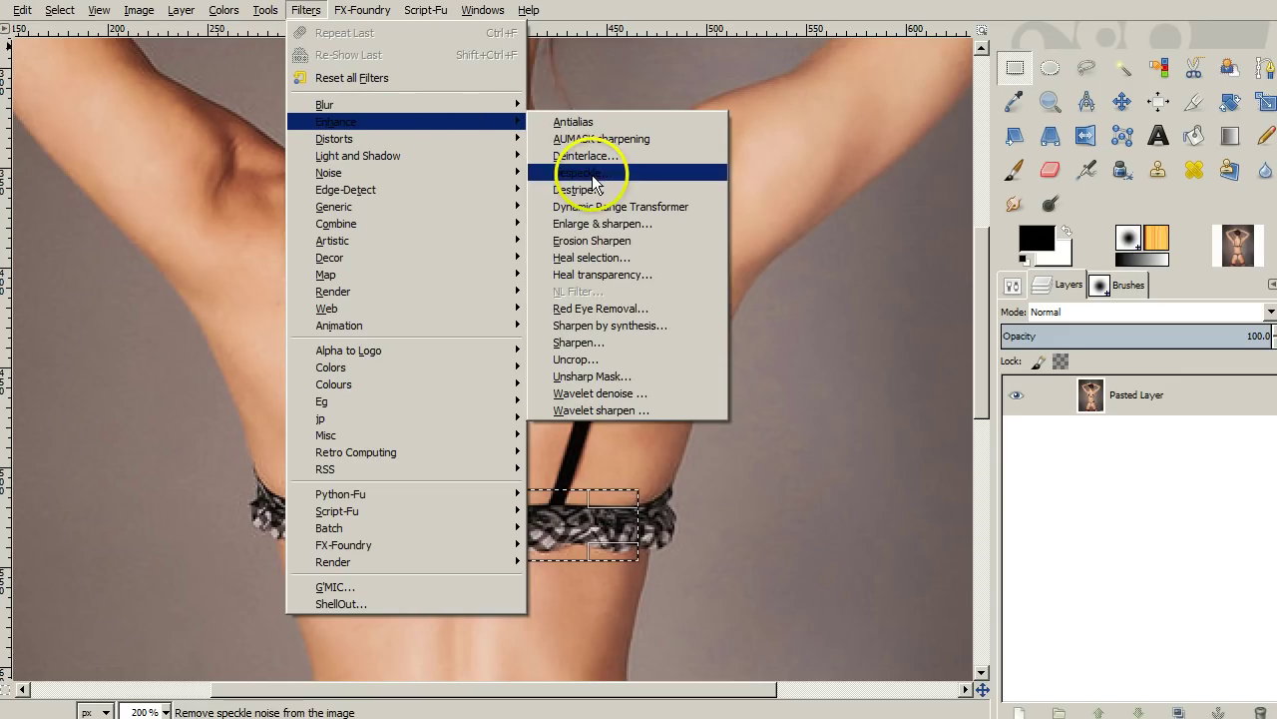
{"action": "left_click", "coordinate": [613, 252]}
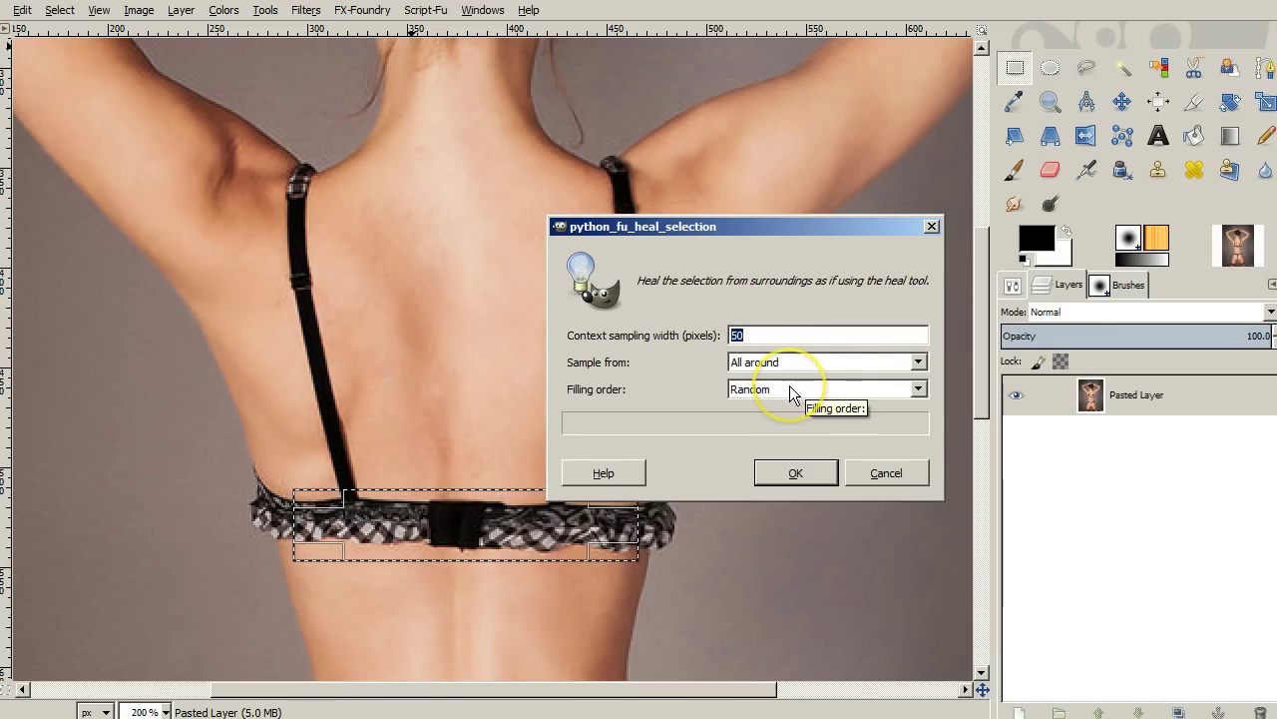
{"action": "left_click", "coordinate": [793, 475]}
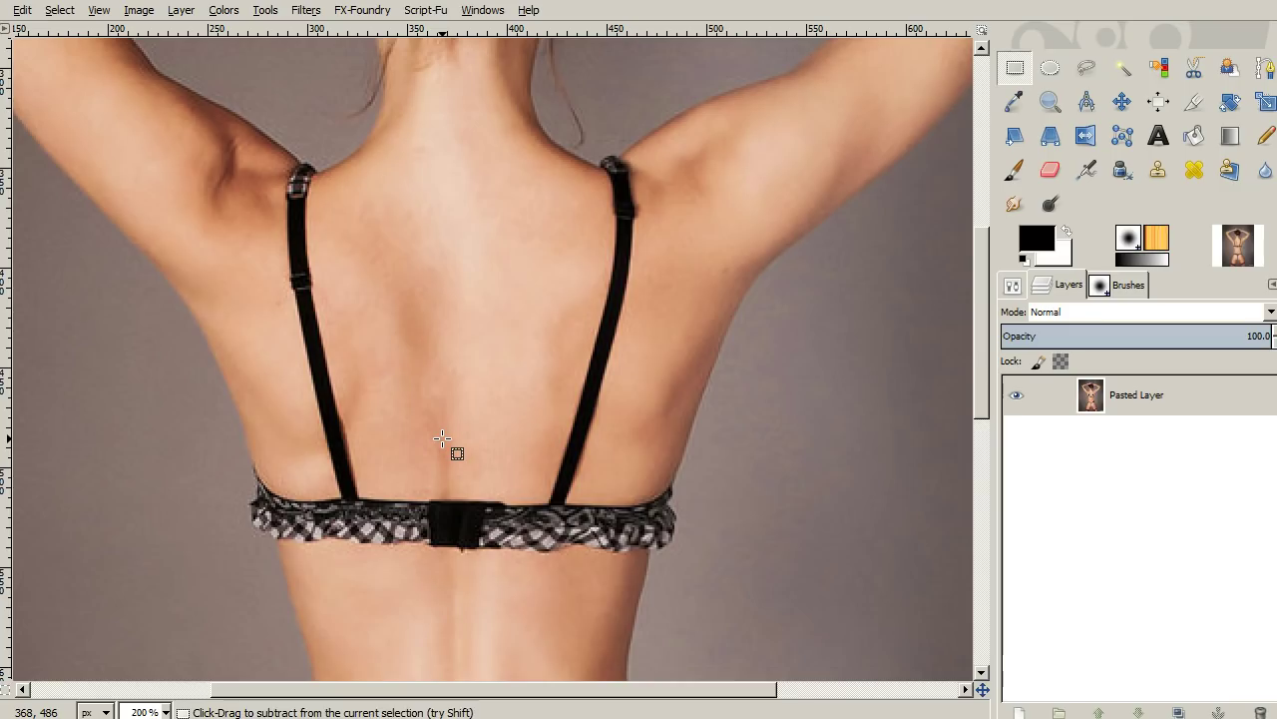
- Undo and rerun Heal selection to heal the band and clasp into skin
{"action": "key", "text": "ctrl+z"}
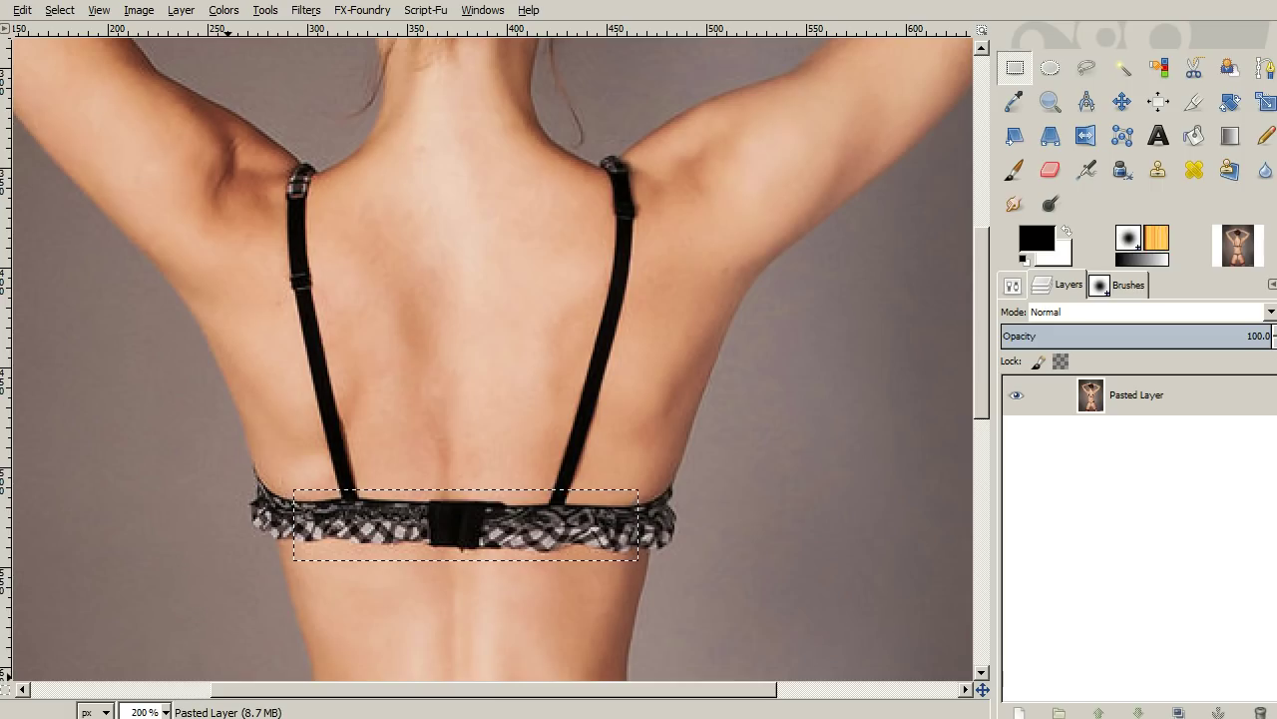
{"action": "key", "text": "ctrl+shift+f"}
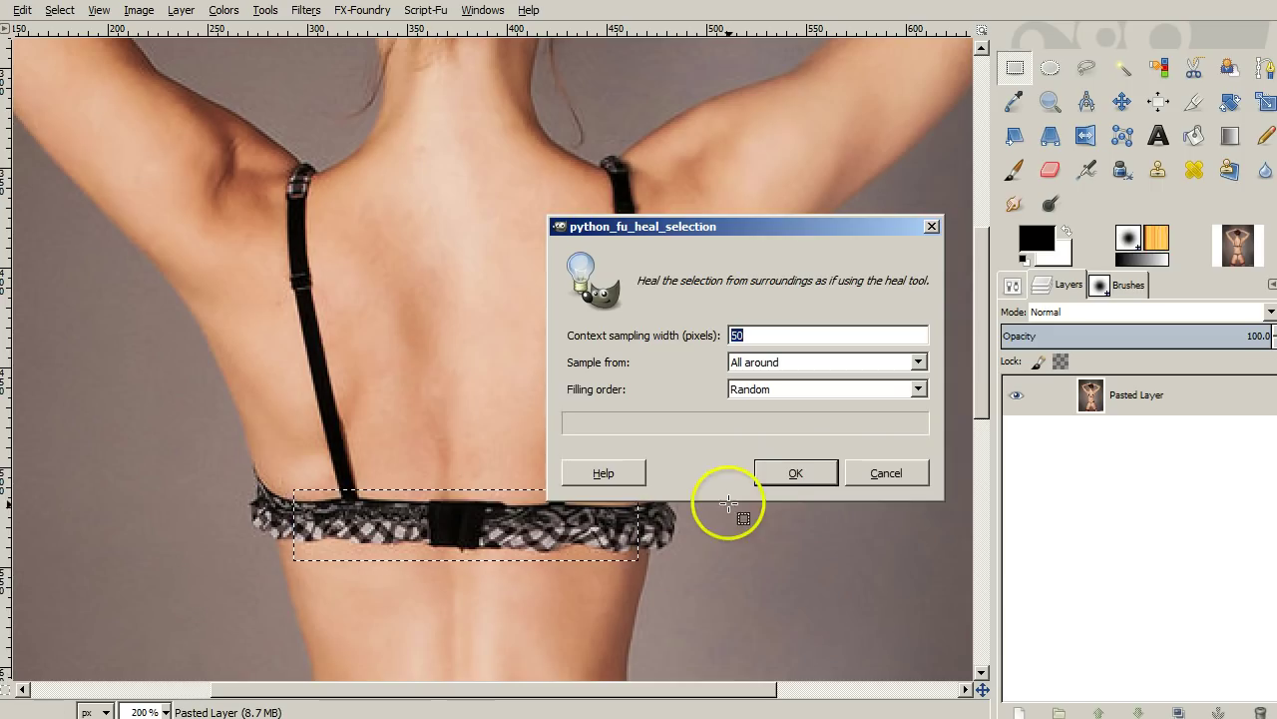
{"action": "left_click", "coordinate": [796, 483]}
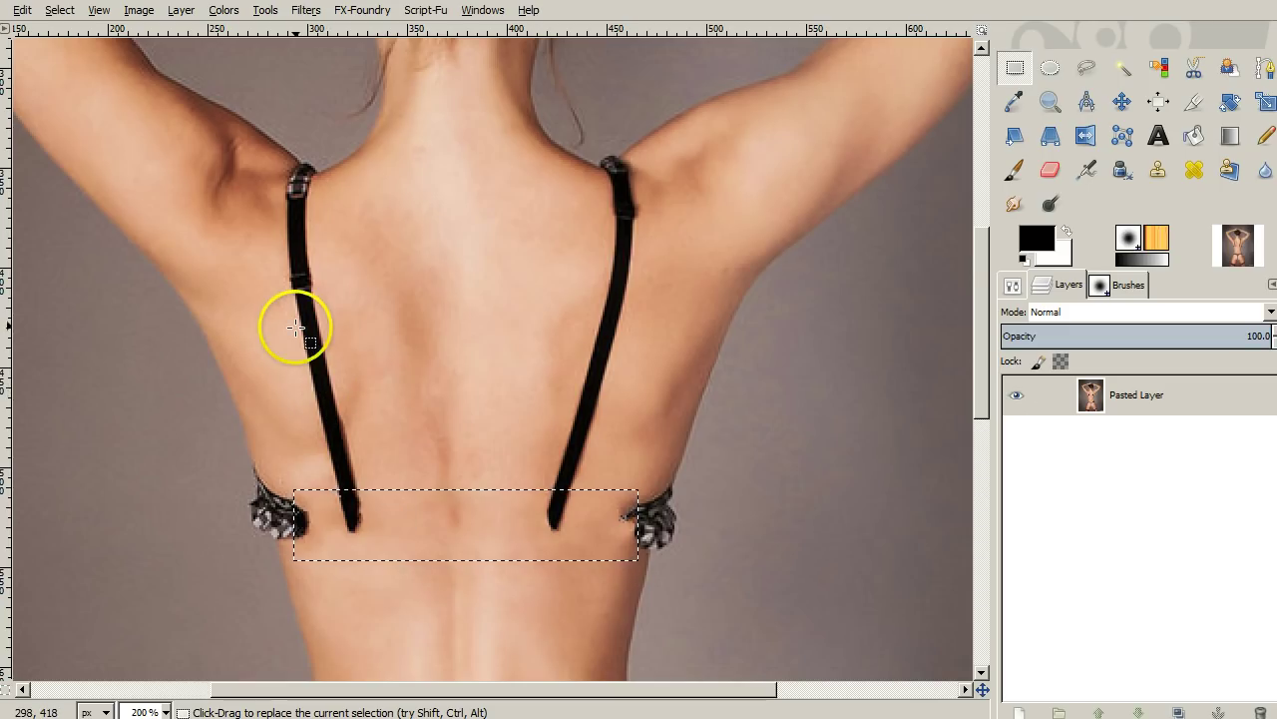
- Heal the left strap in three rectangle-selected sections: lower end, middle, and top
{"action": "left_click", "coordinate": [307, 383]}
{"action": "left_click_drag", "start_coordinate": [307, 383], "coordinate": [369, 534]}
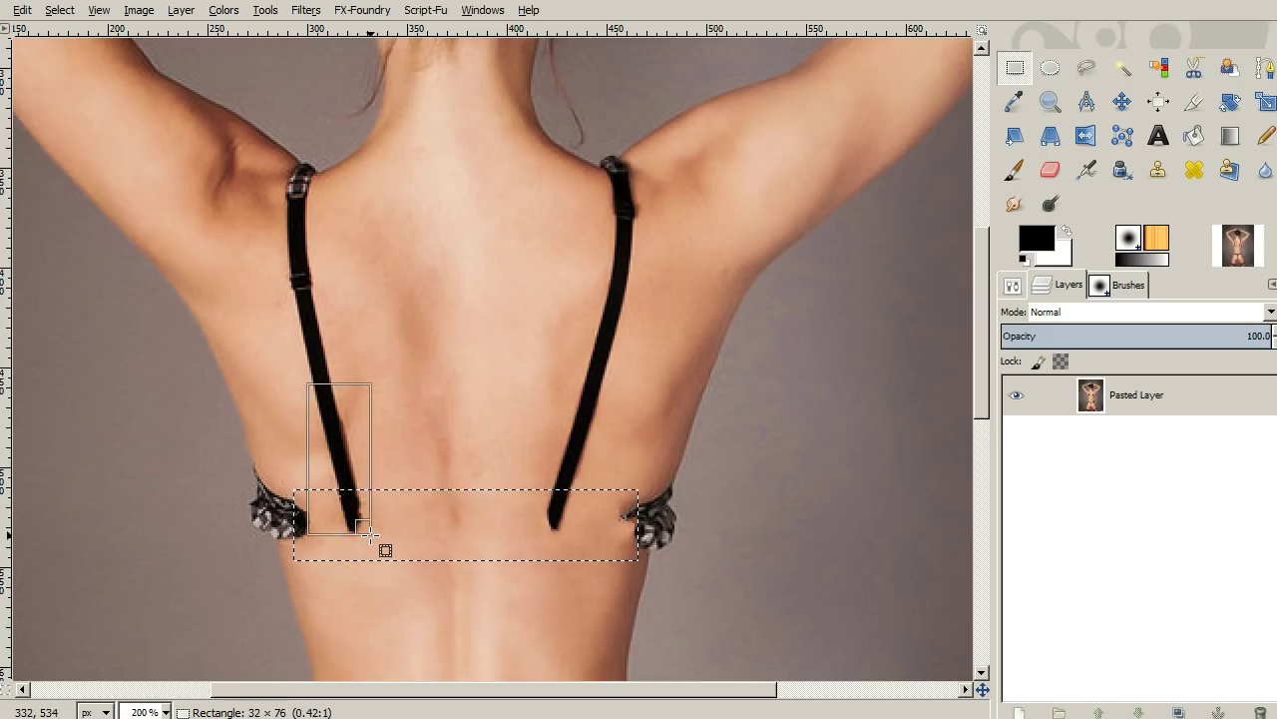
{"action": "left_click_drag", "start_coordinate": [369, 535], "coordinate": [369, 535]}
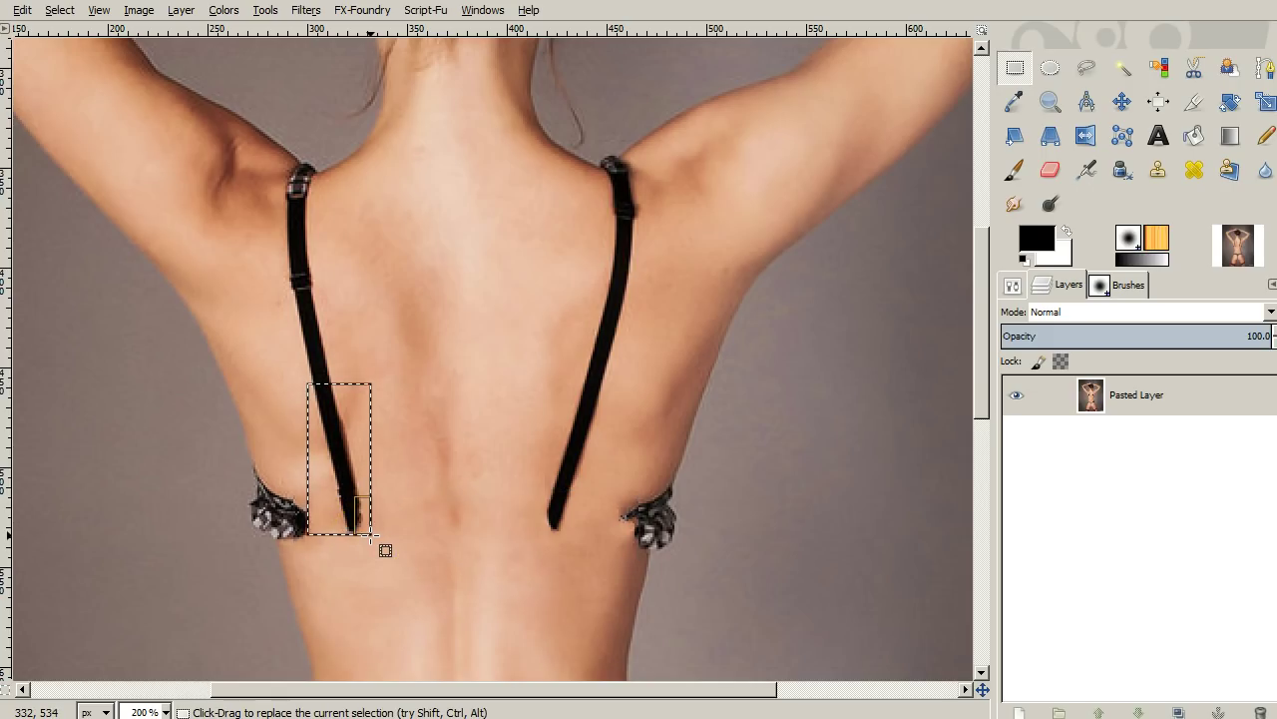
{"action": "key", "text": "ctrl+f"}
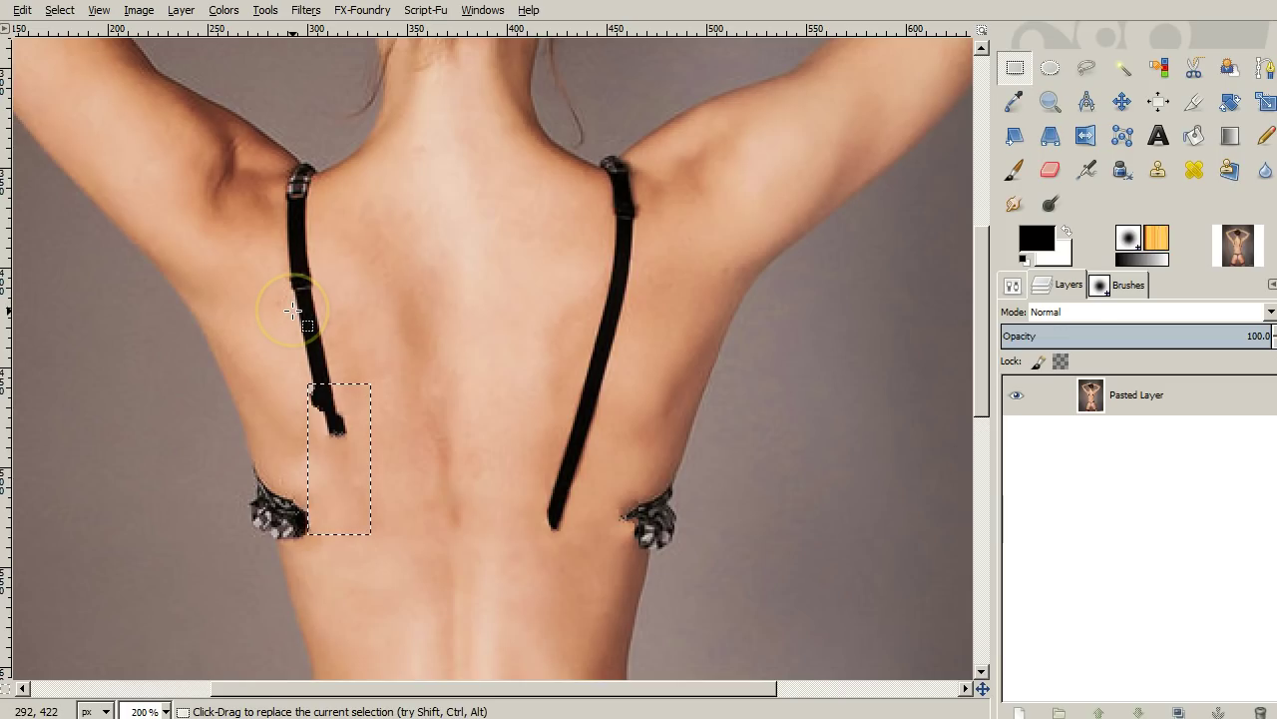
{"action": "left_click_drag", "start_coordinate": [293, 312], "coordinate": [357, 441]}
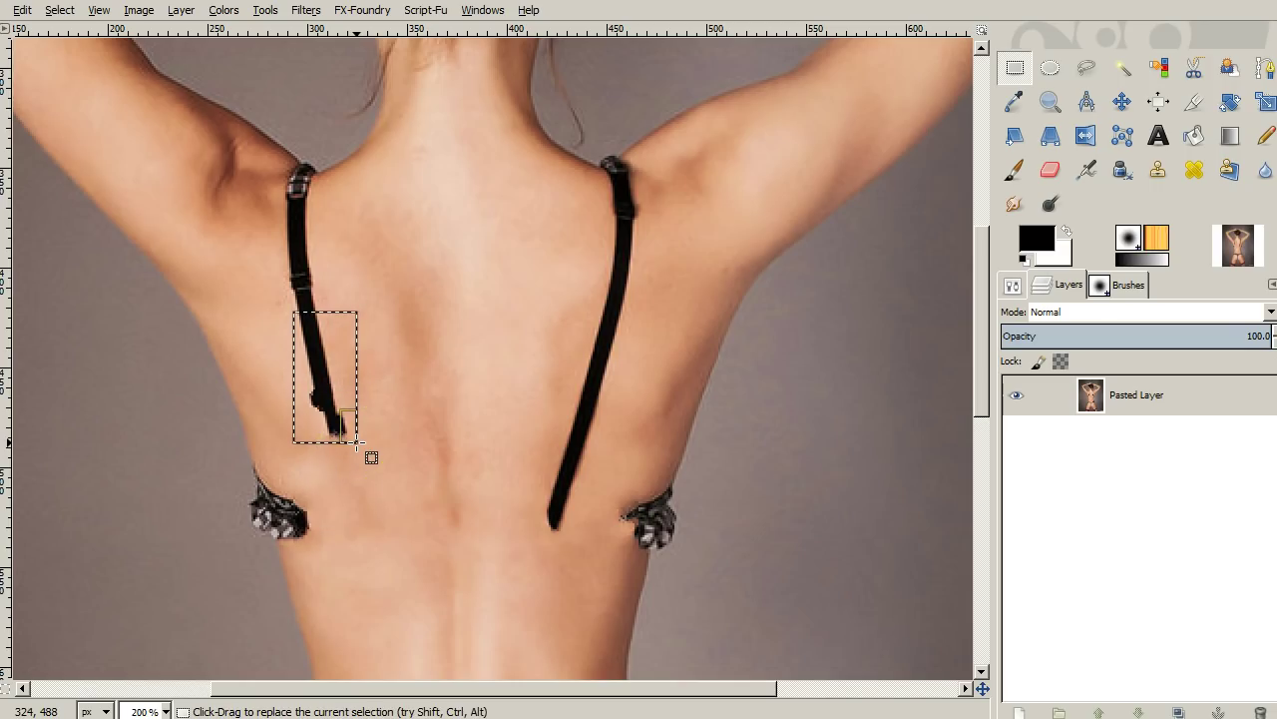
{"action": "key", "text": "ctrl+f"}
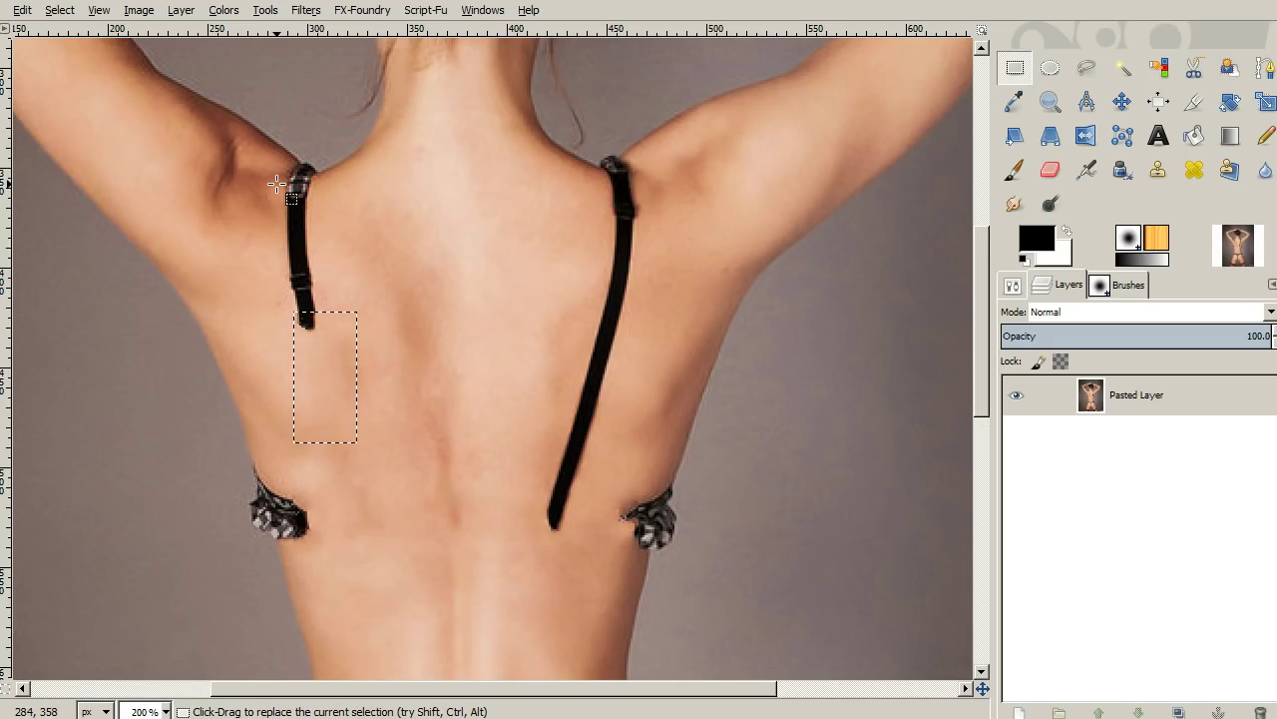
{"action": "left_click_drag", "start_coordinate": [277, 184], "coordinate": [329, 334]}
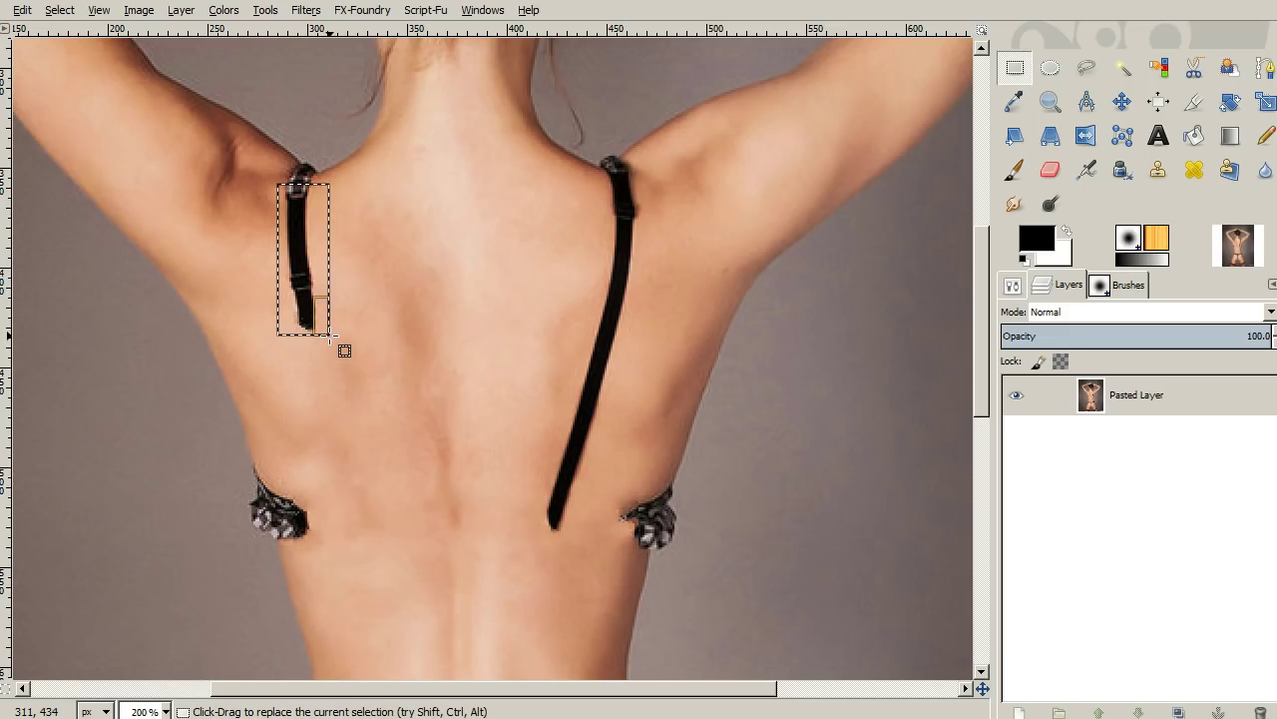
{"action": "key", "text": "ctrl+f"}
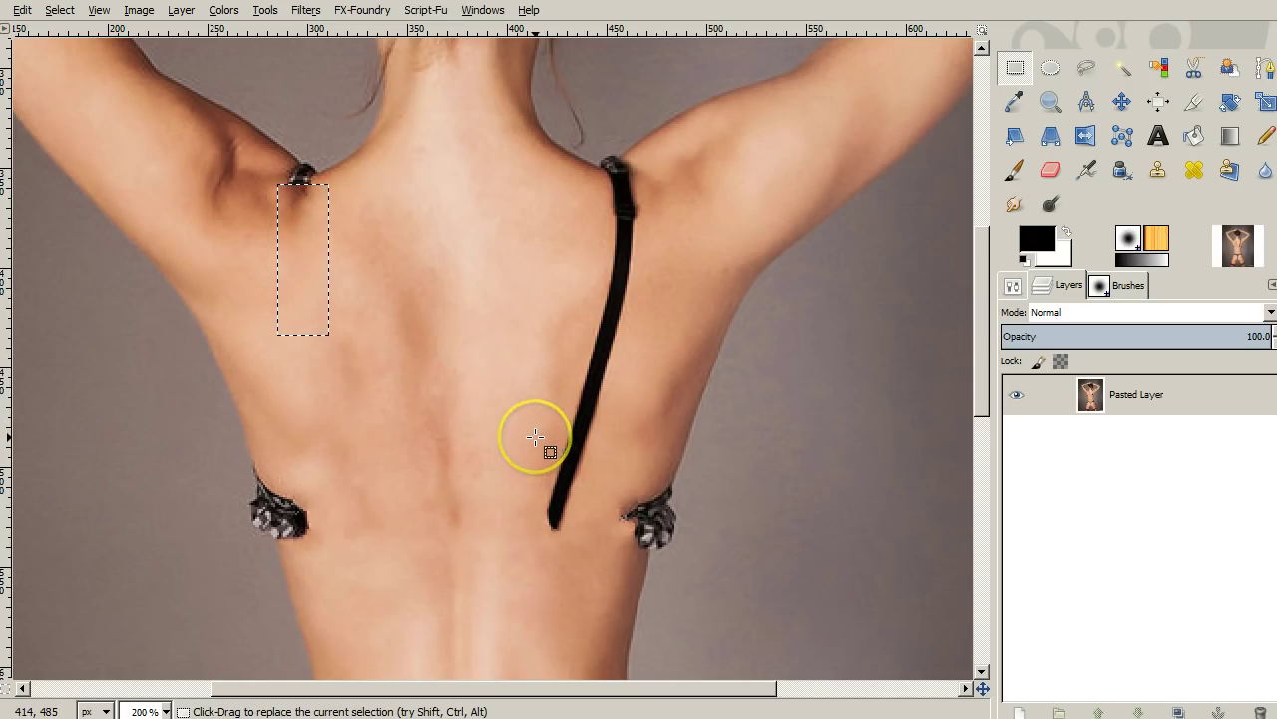
- Heal the right strap's lower end and the section above it into skin
{"action": "left_click_drag", "start_coordinate": [535, 437], "coordinate": [590, 538]}
{"action": "key", "text": "ctrl"}
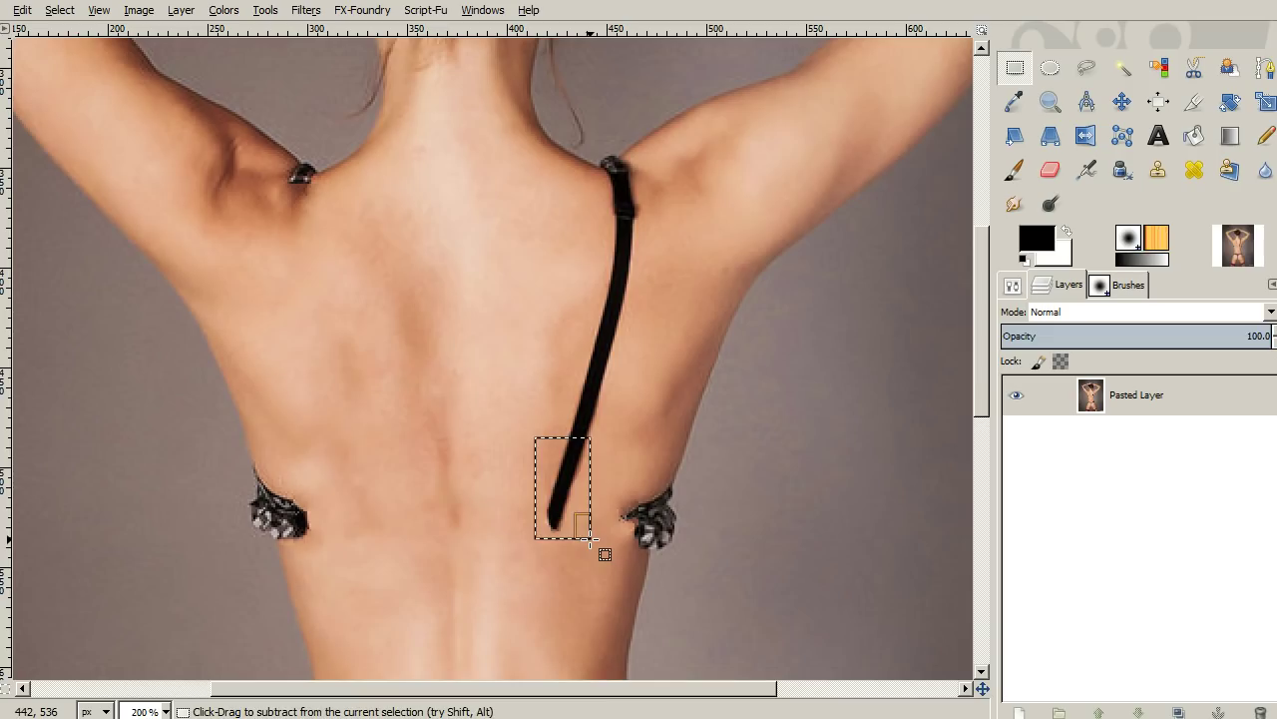
{"action": "key", "text": "ctrl+f"}
{"action": "left_click", "coordinate": [565, 465]}
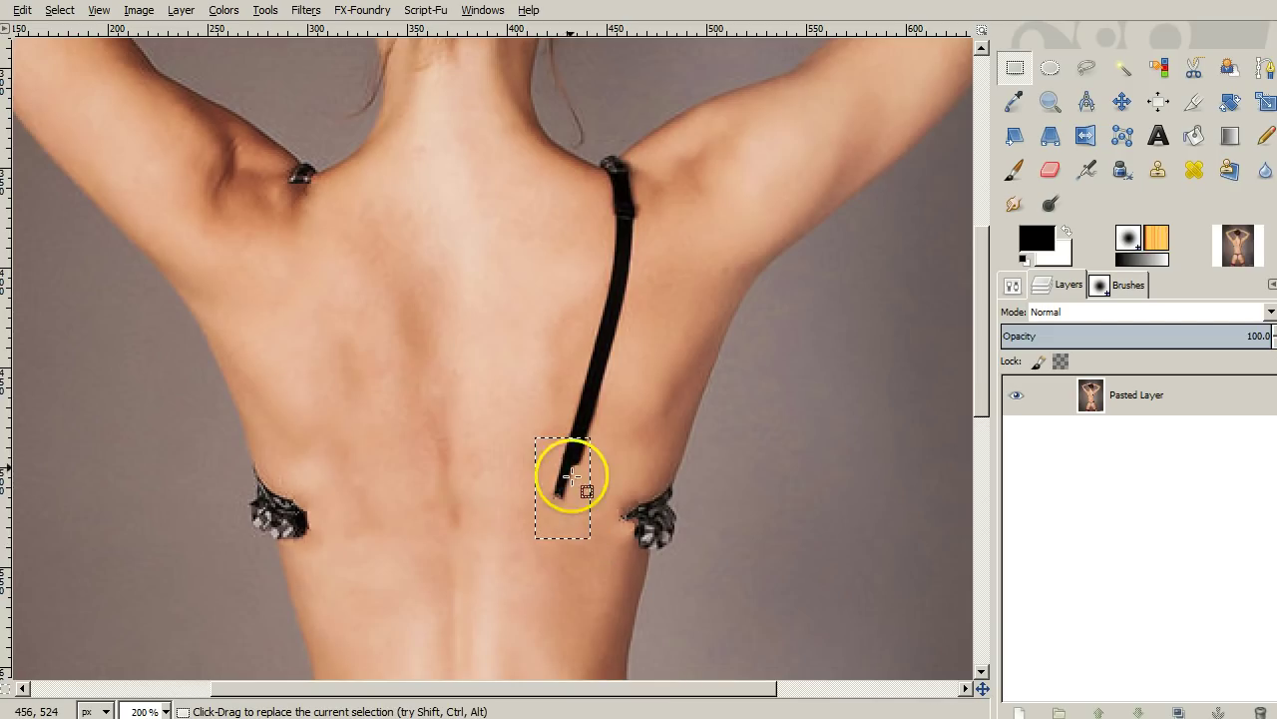
{"action": "left_click", "coordinate": [543, 400]}
{"action": "left_click_drag", "start_coordinate": [544, 400], "coordinate": [592, 508]}
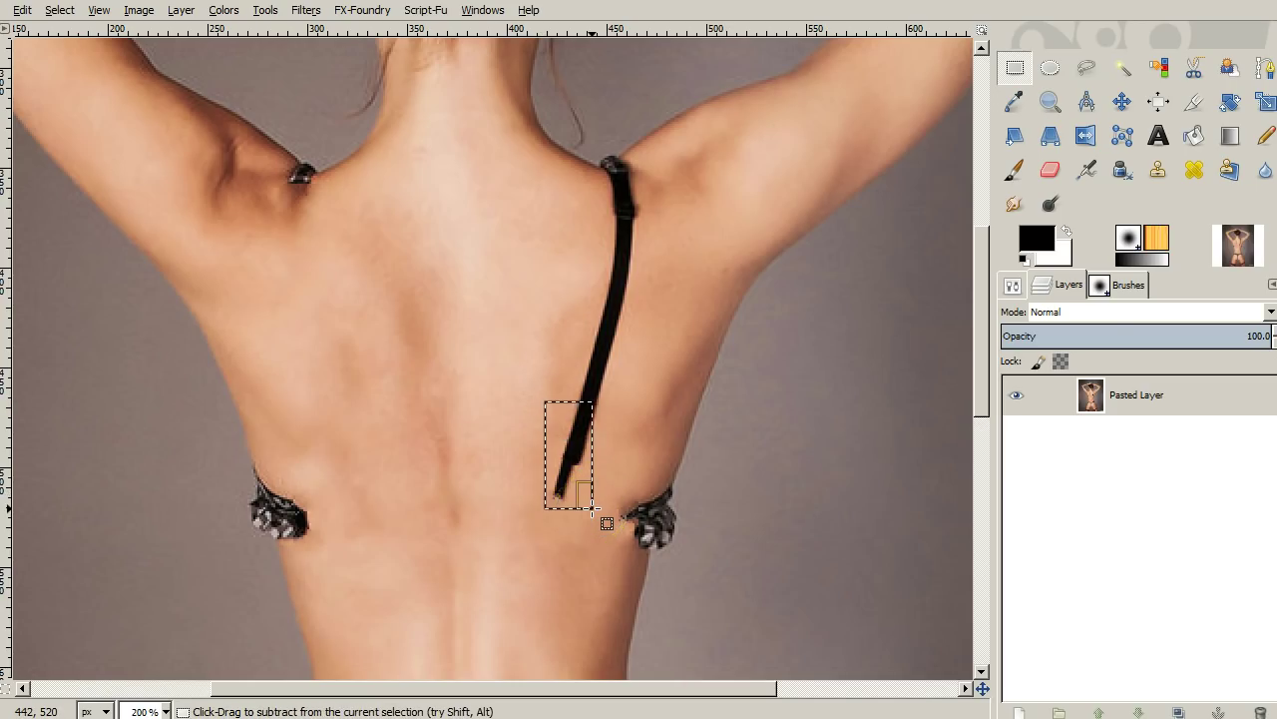
{"action": "key", "text": "ctrl+f"}
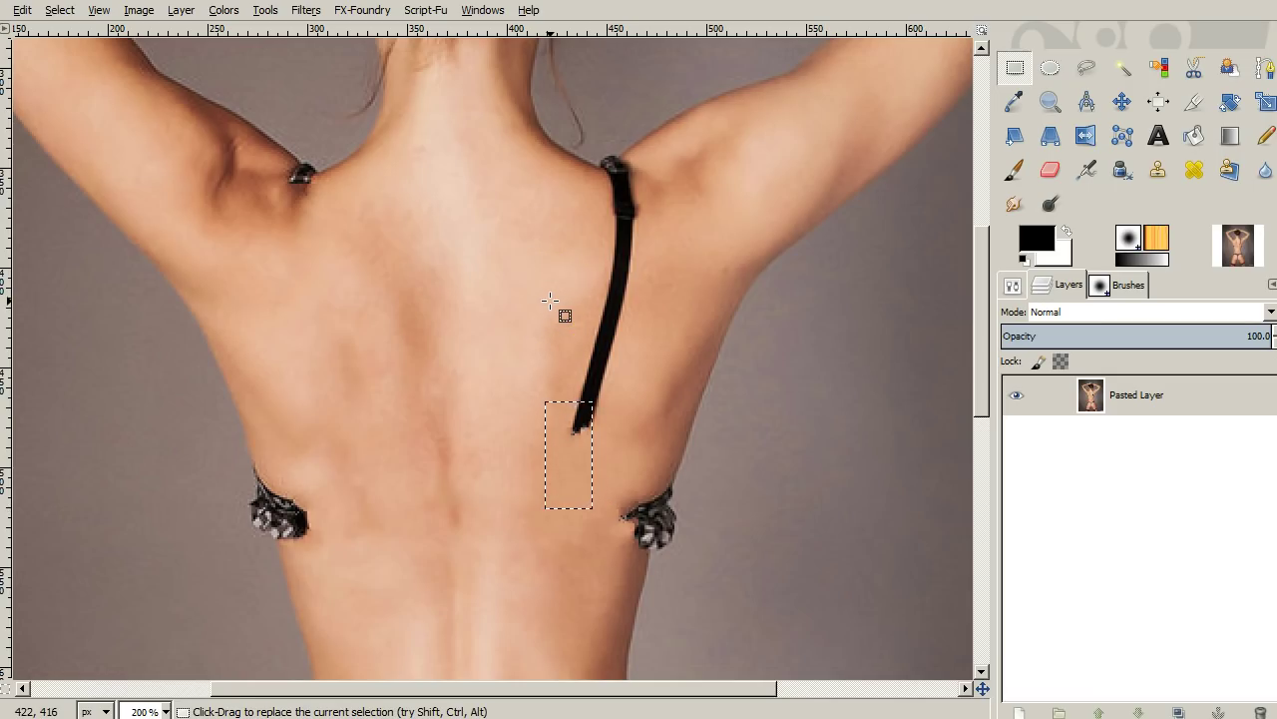
- Heal the middle and top sections of the right strap into skin
{"action": "left_click_drag", "start_coordinate": [550, 300], "coordinate": [631, 443]}
{"action": "key", "text": "ctrl"}
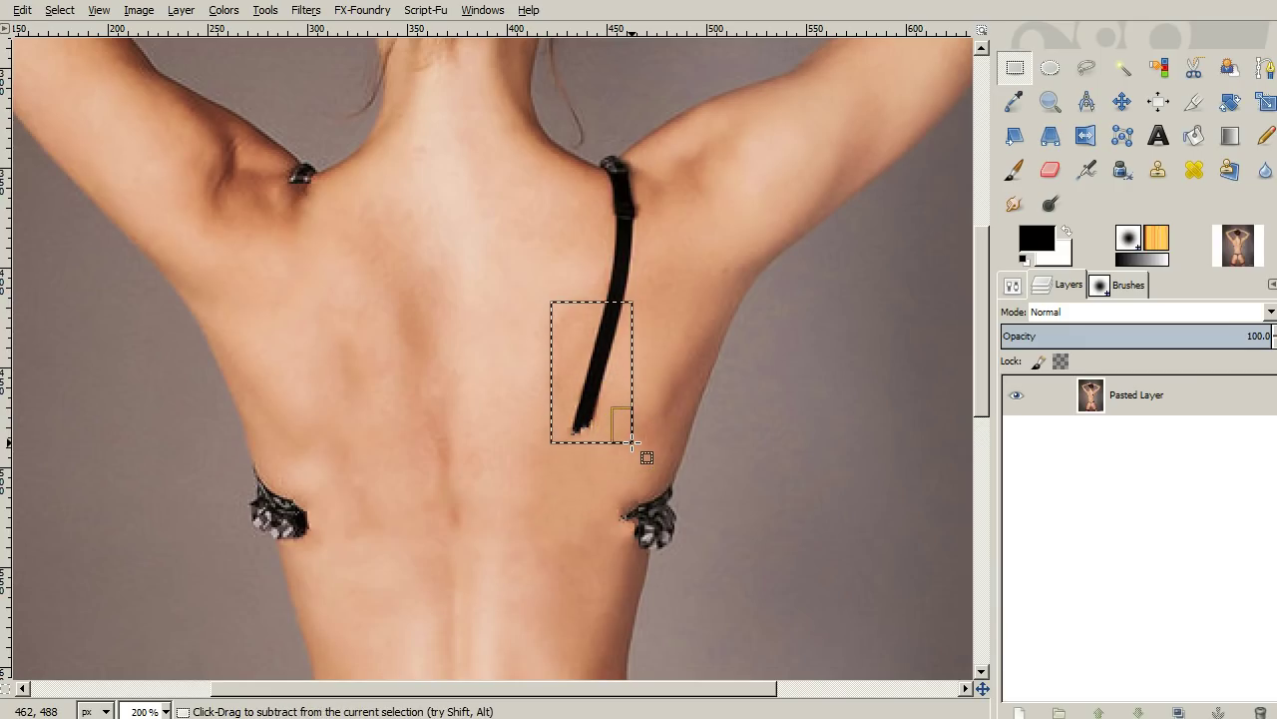
{"action": "key", "text": "ctrl+f"}
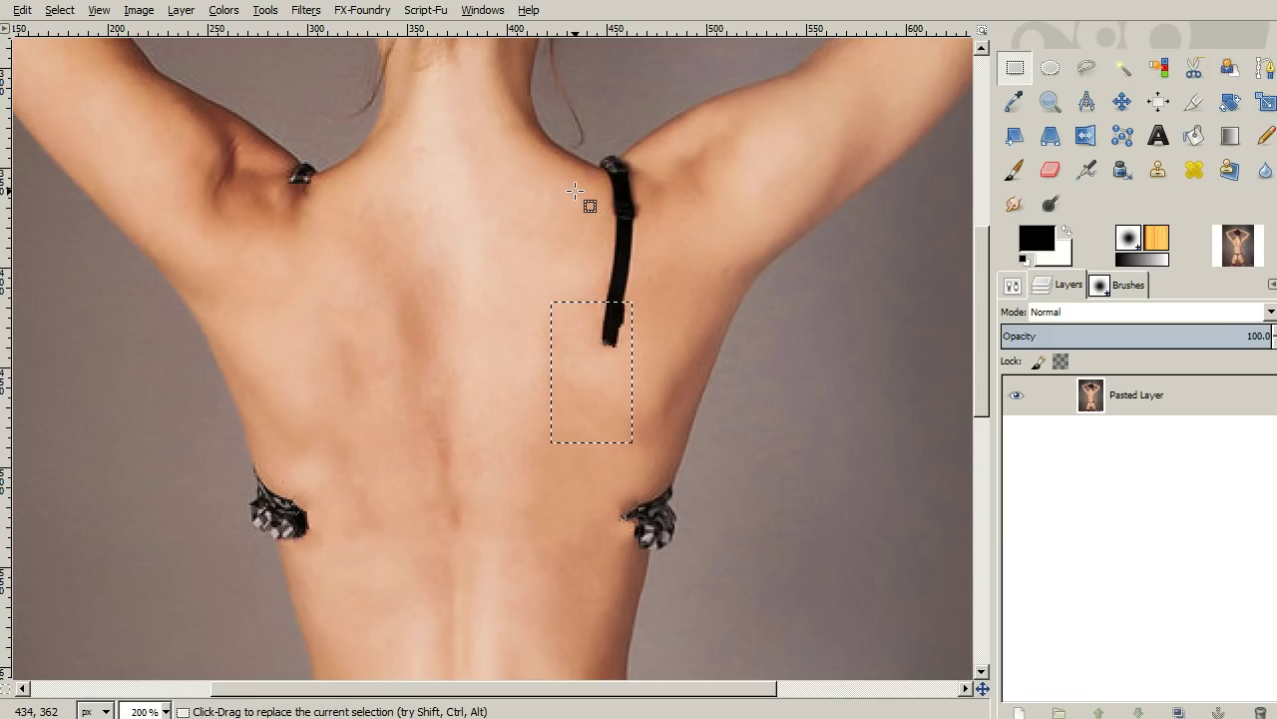
{"action": "left_click_drag", "start_coordinate": [575, 191], "coordinate": [649, 351]}
{"action": "key", "text": "ctrl+f"}
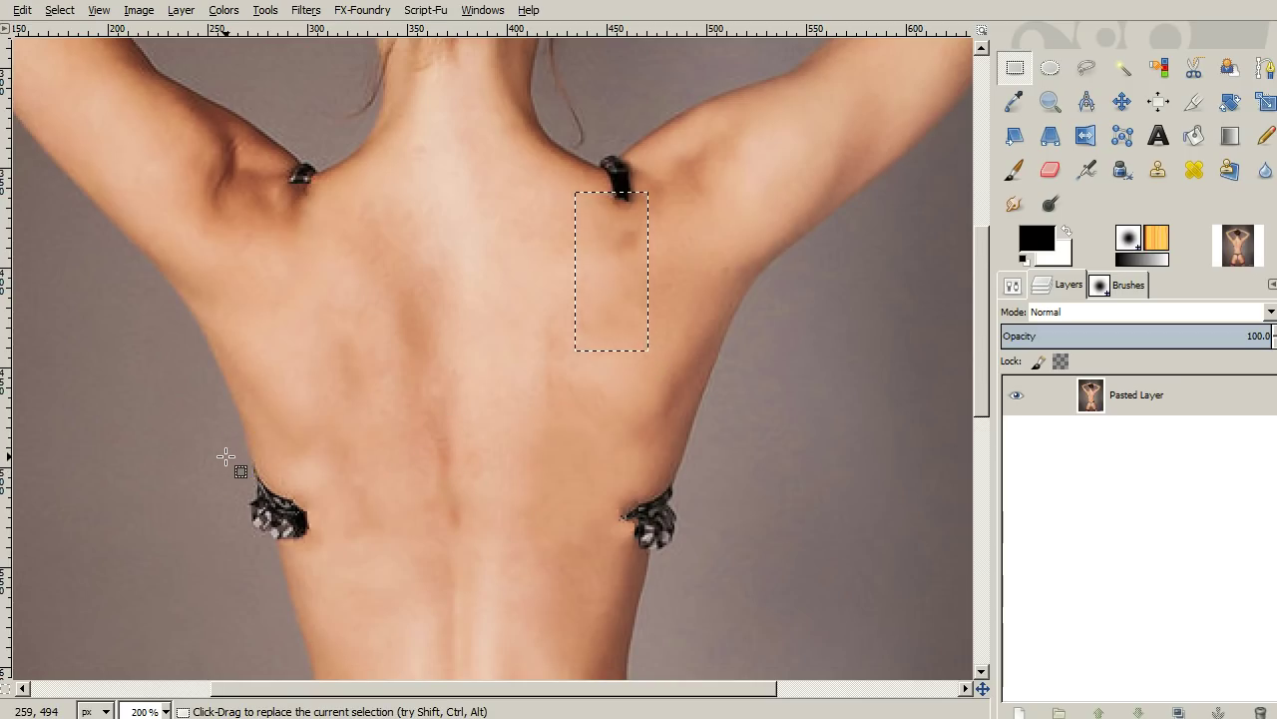
- Select and heal the leftover band on the left side, then the dark remnant on the right
{"action": "left_click_drag", "start_coordinate": [226, 457], "coordinate": [322, 546]}
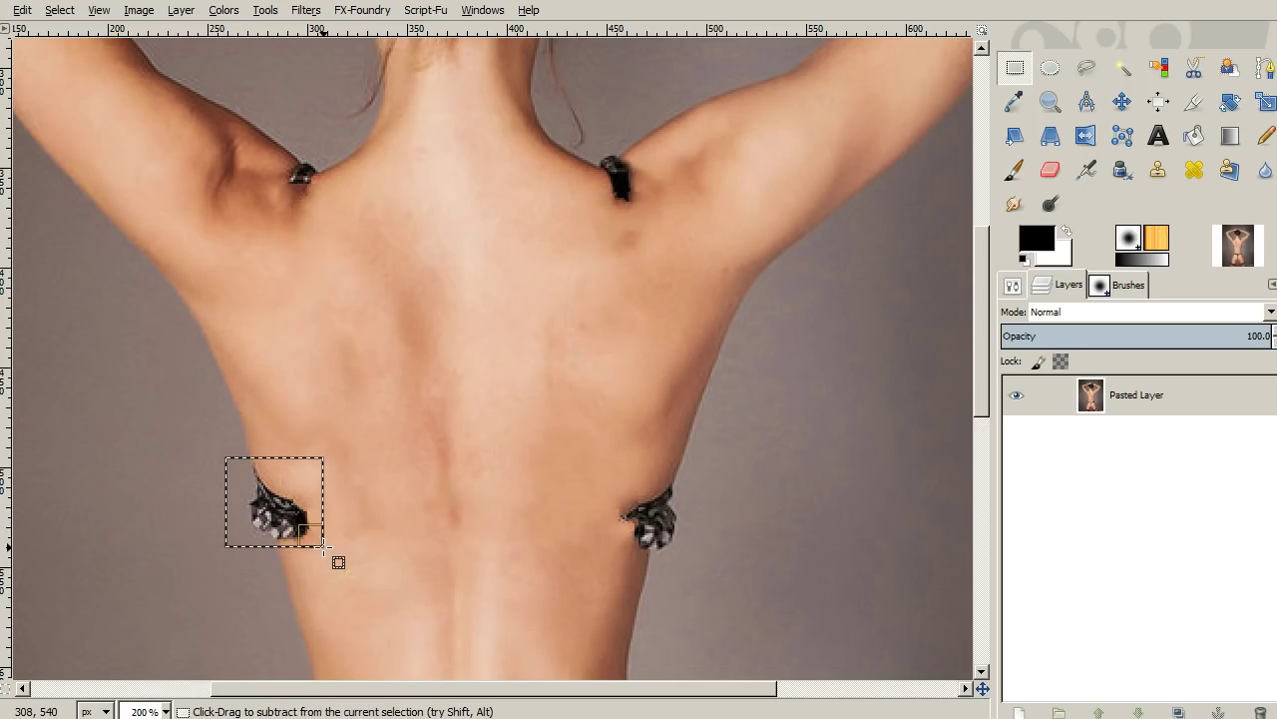
{"action": "key", "text": "Delete"}
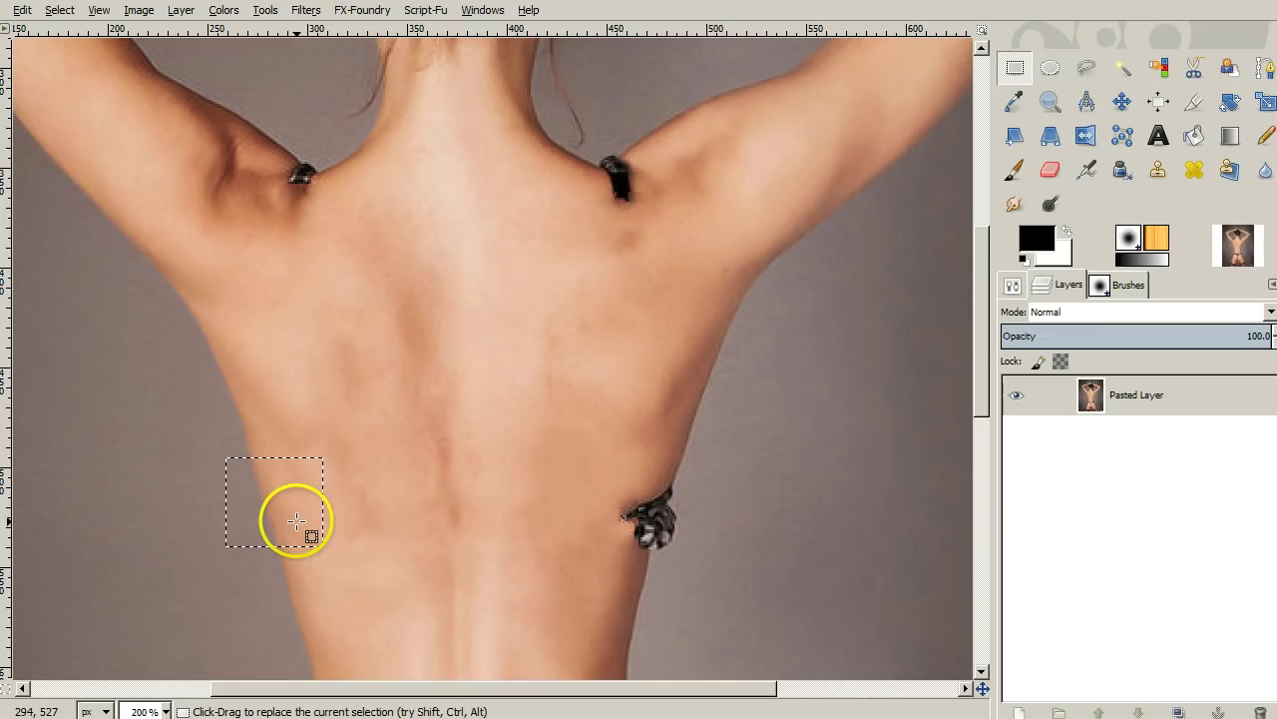
{"action": "left_click", "coordinate": [607, 461]}
{"action": "left_click_drag", "start_coordinate": [607, 461], "coordinate": [696, 561]}
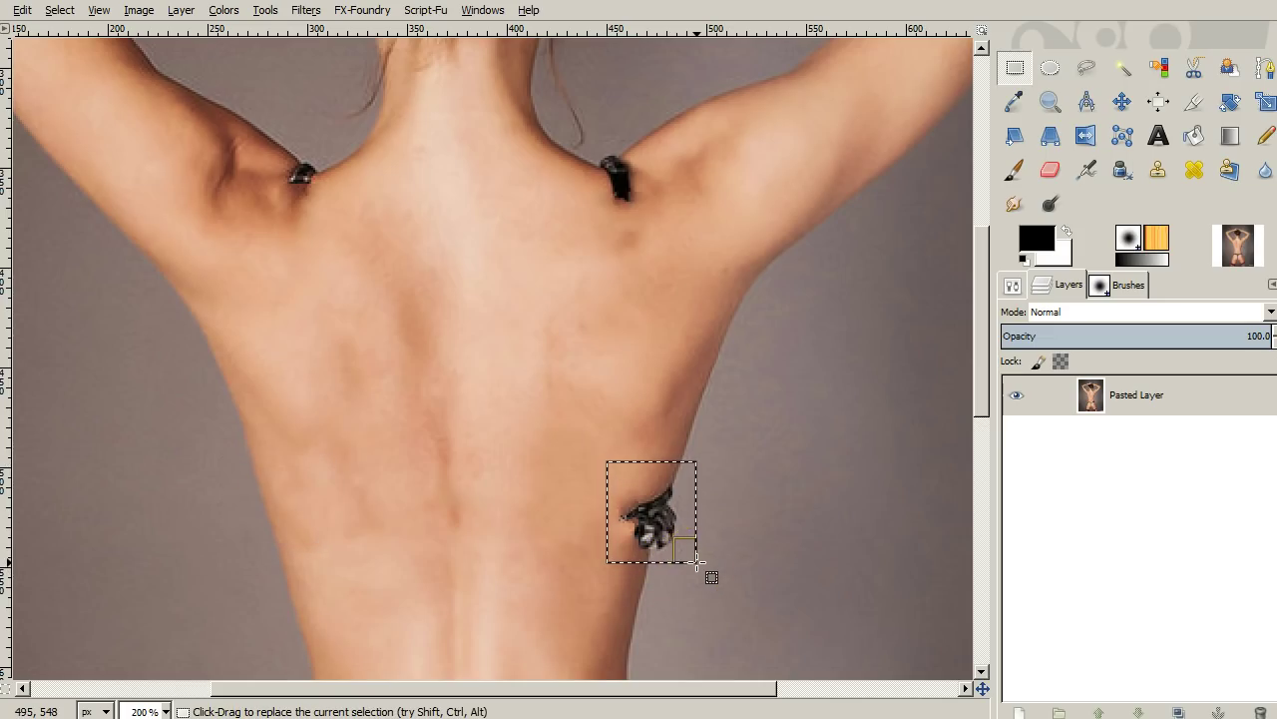
{"action": "key", "text": "ctrl+f"}
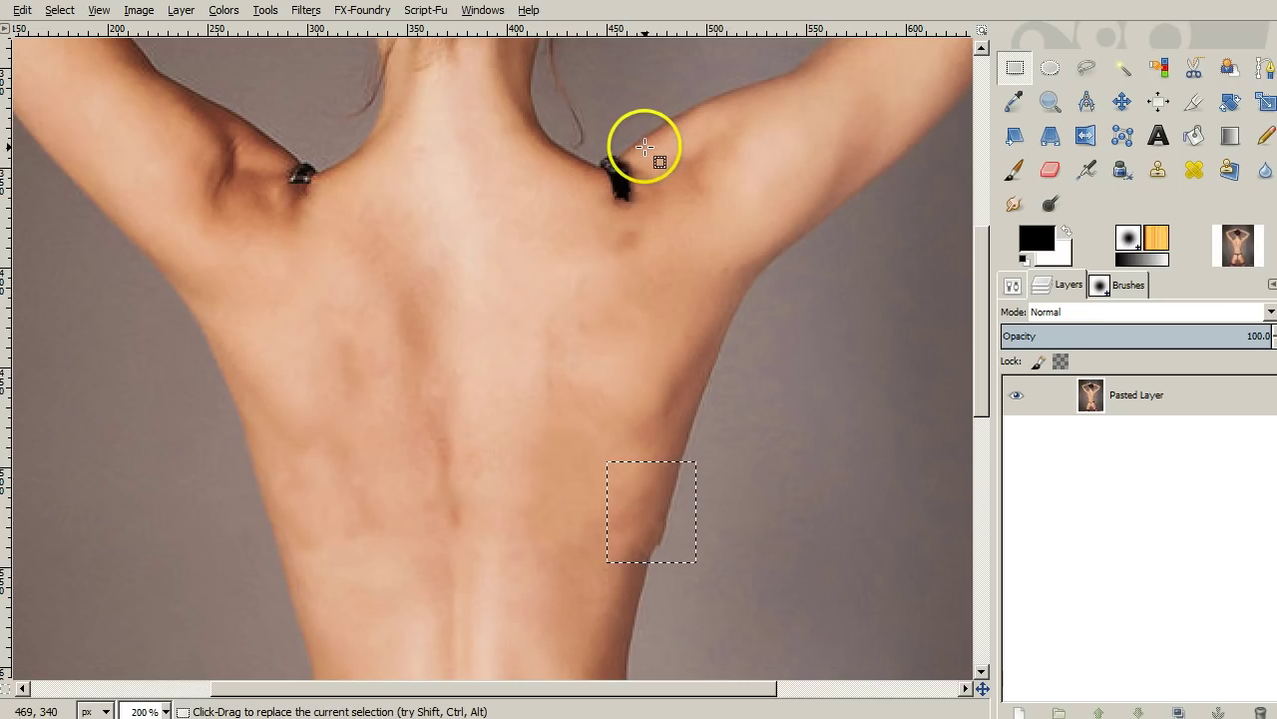
- Encircle the right shoulder strap stub with an ellipse selection and heal it into skin
{"action": "left_click", "coordinate": [1052, 68]}
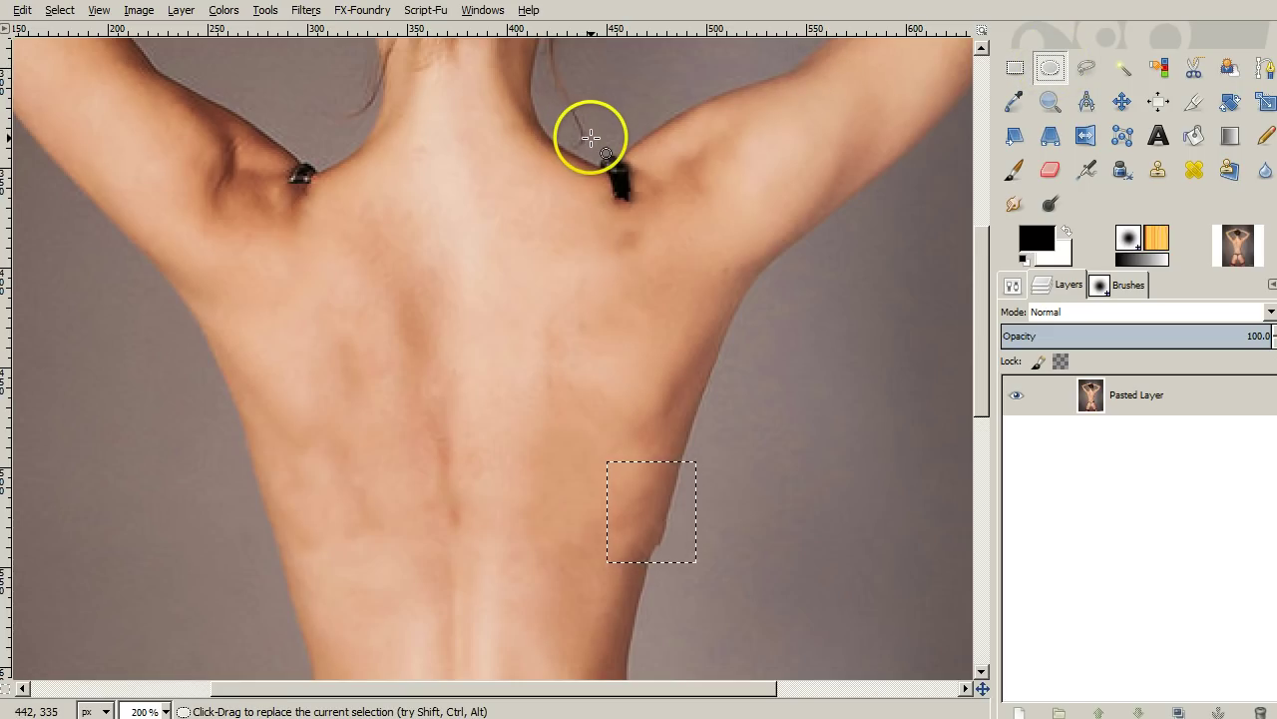
{"action": "left_click_drag", "start_coordinate": [593, 137], "coordinate": [644, 217]}
{"action": "key", "text": "ctrl"}
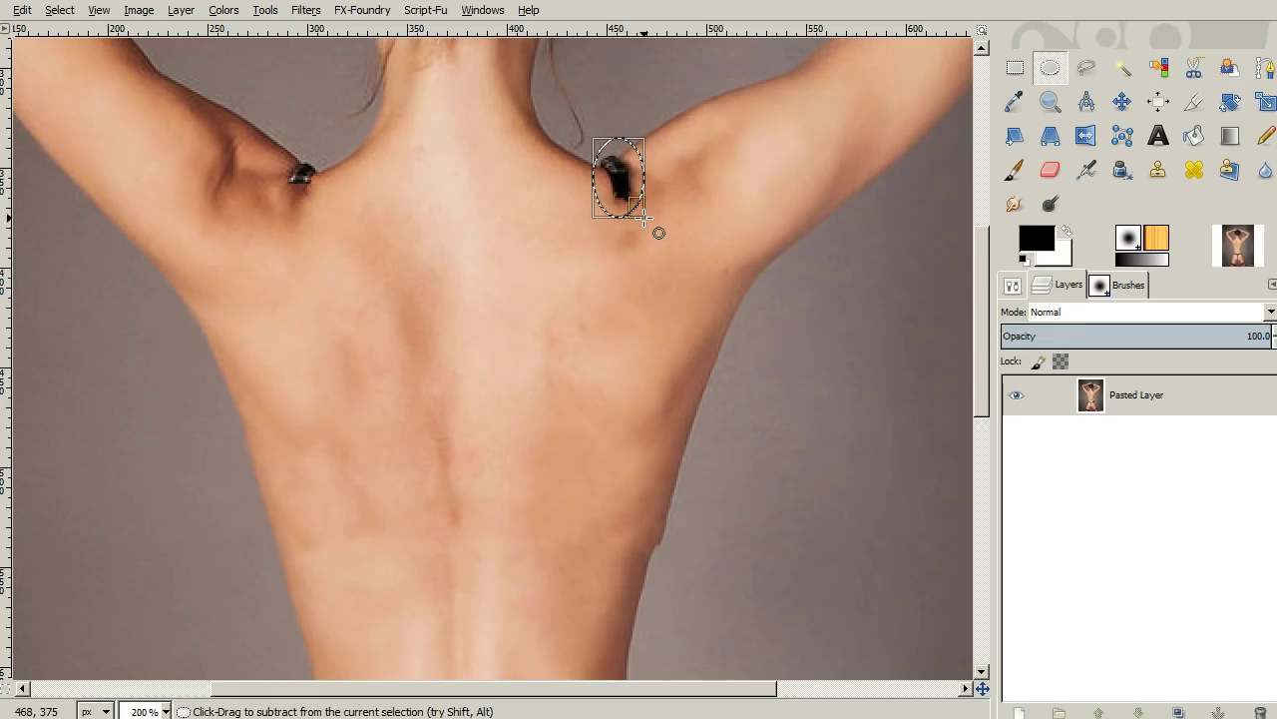
{"action": "key", "text": "ctrl+f"}
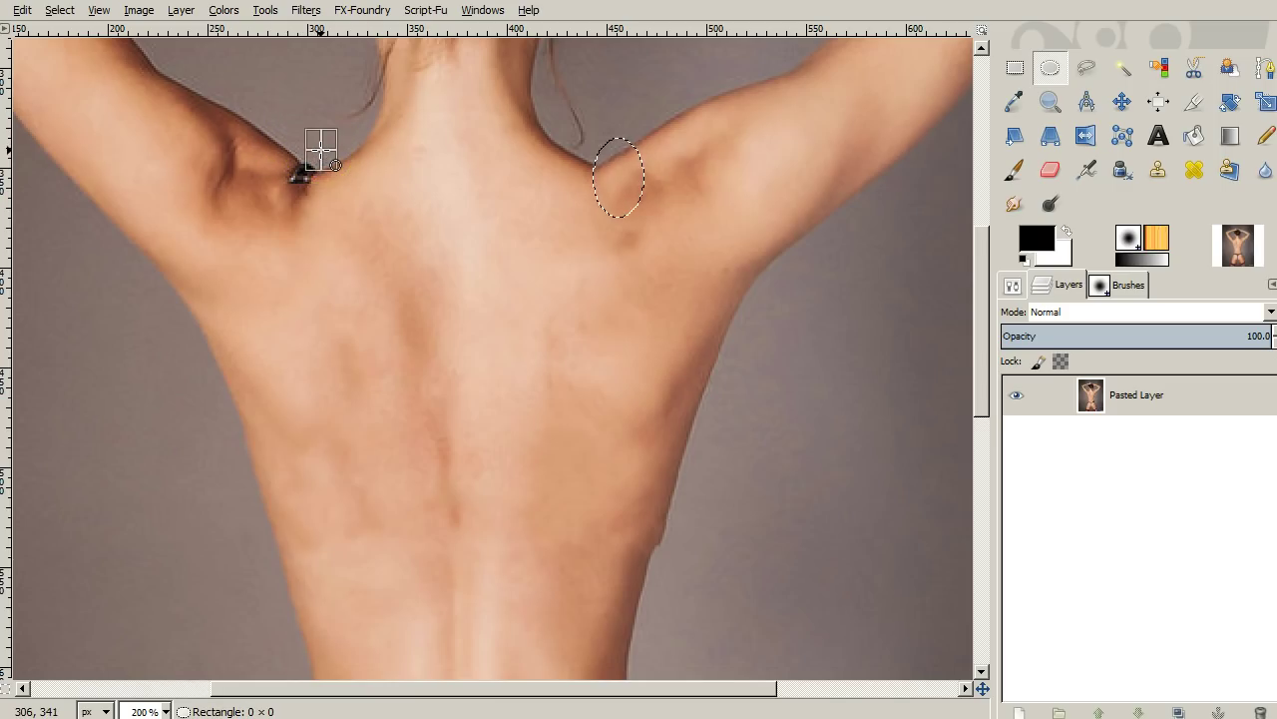
- Heal the strap stub near the left armpit, then clear the selection
{"action": "left_click_drag", "start_coordinate": [322, 151], "coordinate": [284, 207]}
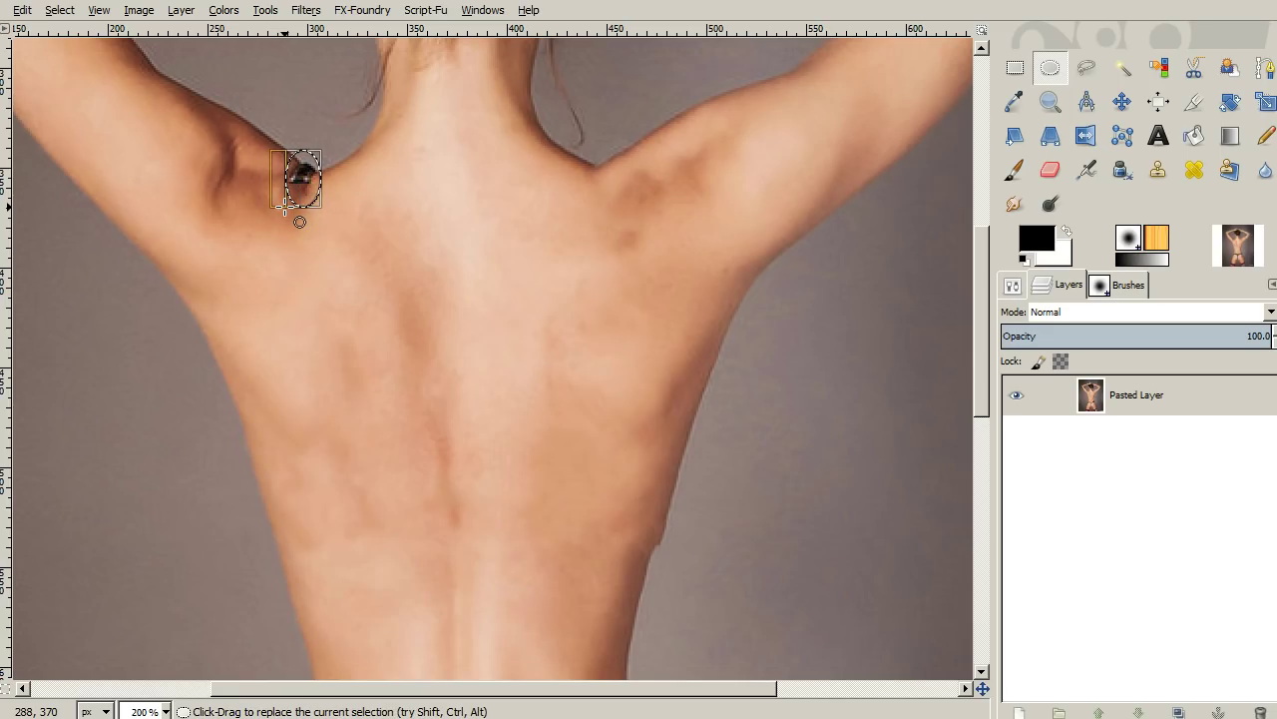
{"action": "key", "text": "ctrl"}
{"action": "left_click", "coordinate": [285, 207], "text": "ctrl"}
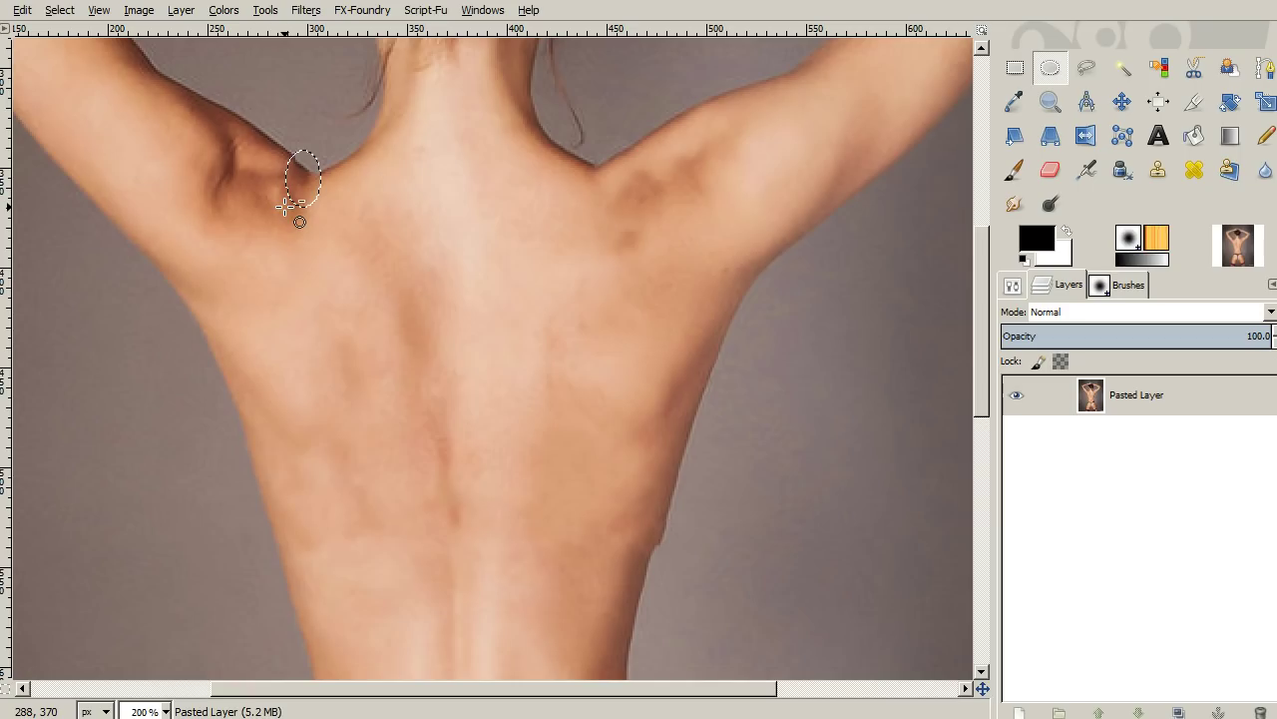
{"action": "left_click", "coordinate": [452, 328]}
{"action": "left_click", "coordinate": [452, 328]}
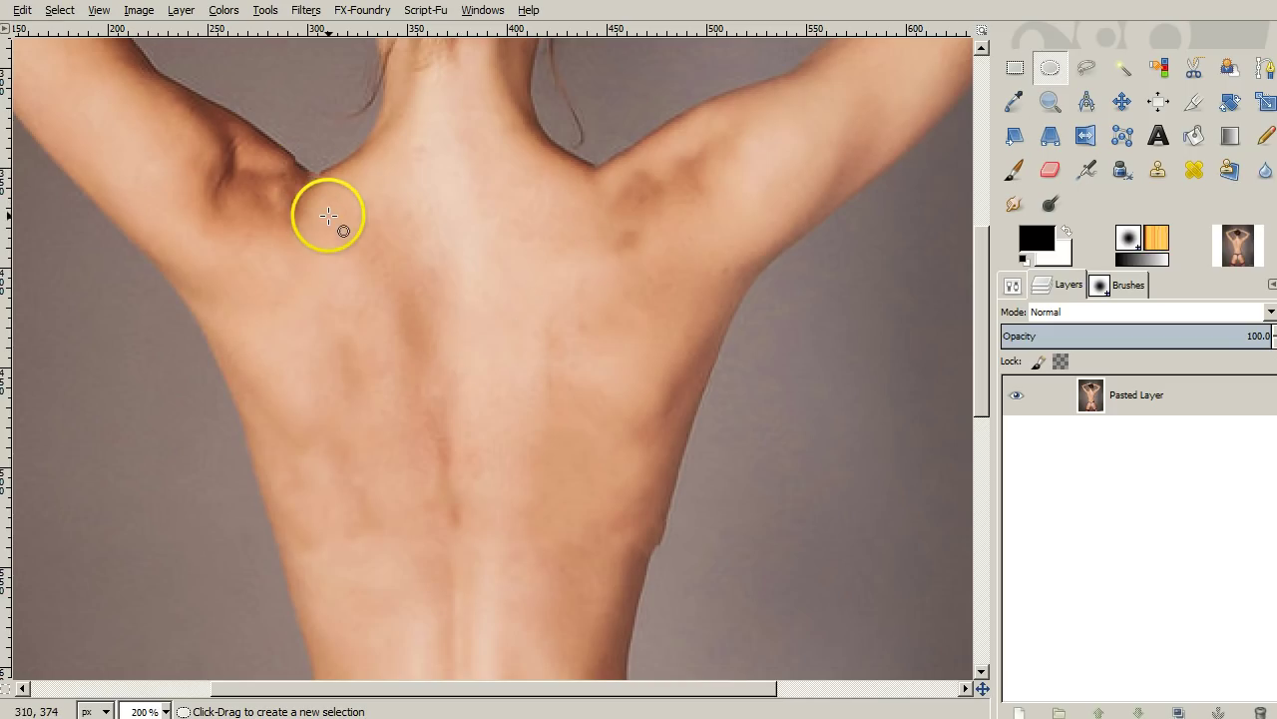
- Zoom and pan to the left armpit, then zoom back out to 400% to inspect it
{"action": "scroll", "coordinate": [328, 215], "scroll_direction": "up", "scroll_amount": 2}
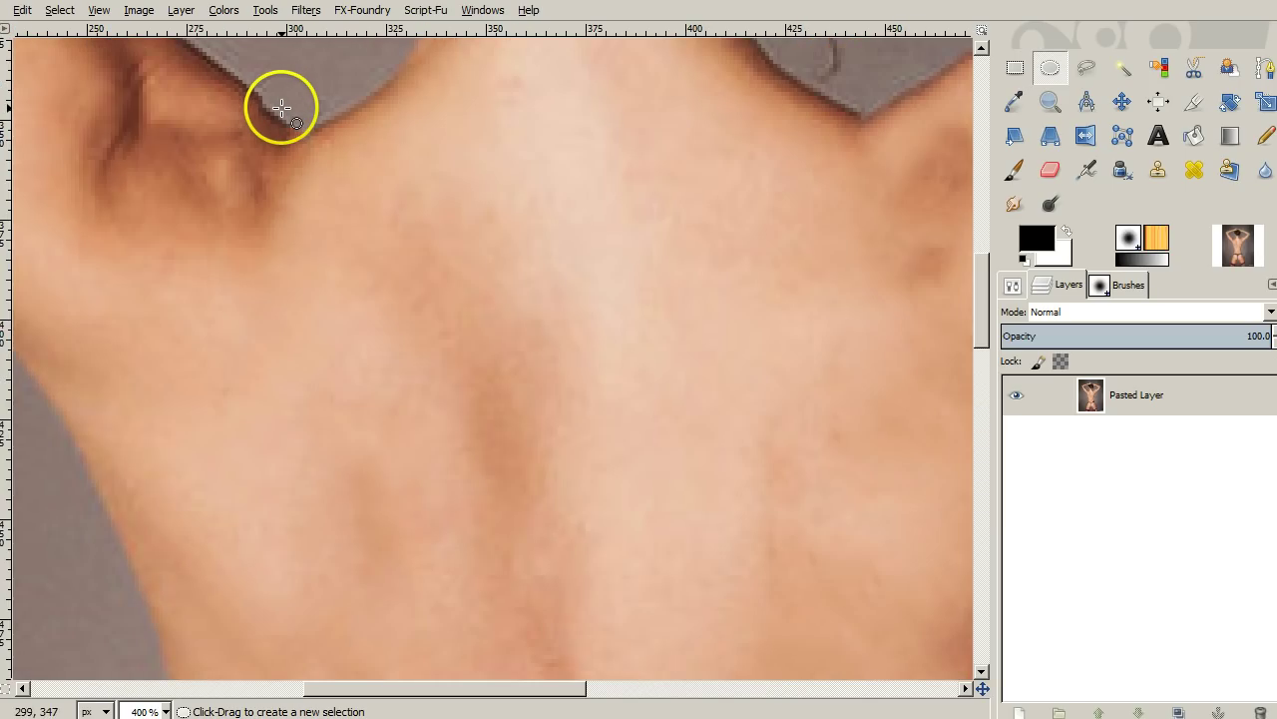
{"action": "scroll", "coordinate": [282, 107], "scroll_direction": "up", "scroll_amount": 2}
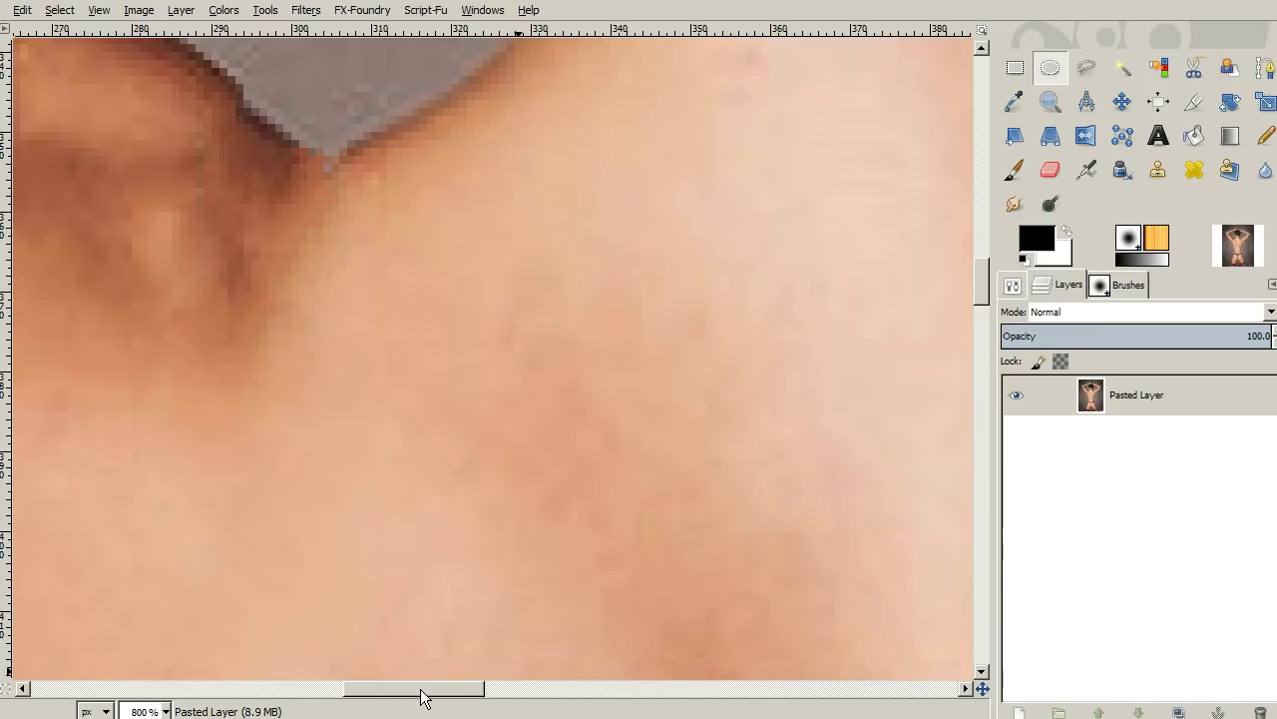
{"action": "left_click_drag", "start_coordinate": [420, 696], "coordinate": [320, 686]}
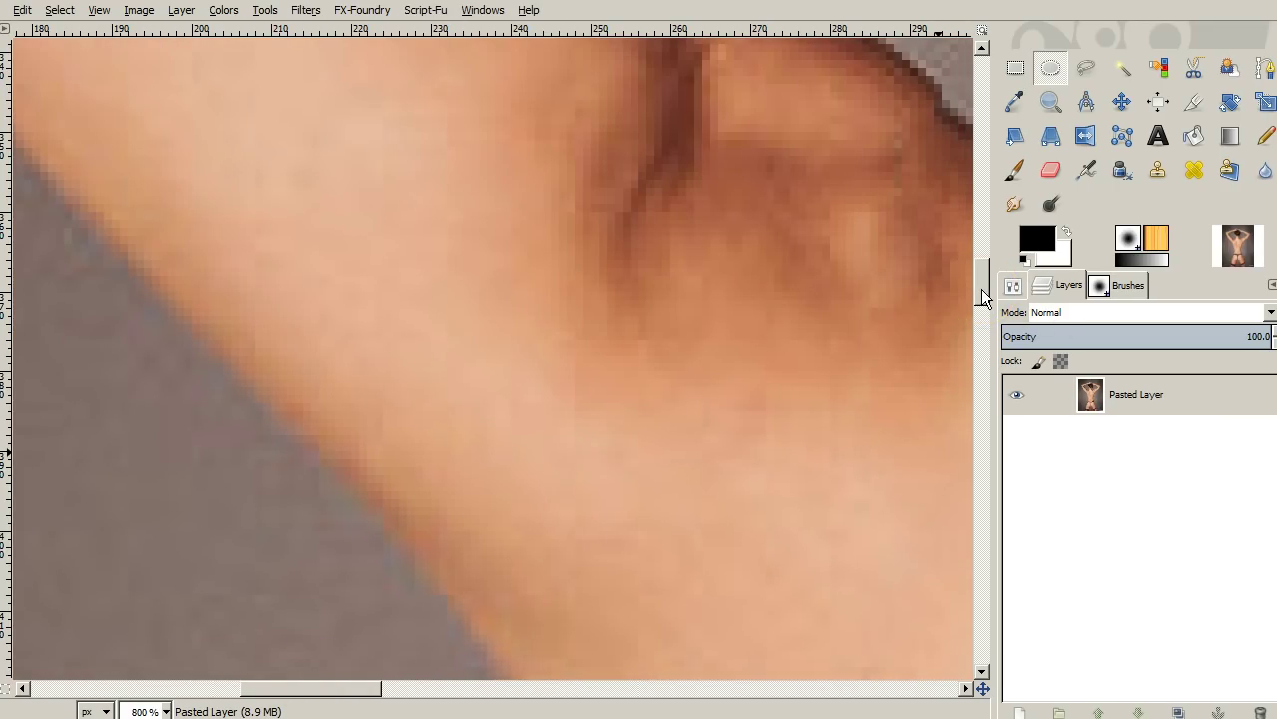
{"action": "left_click_drag", "start_coordinate": [981, 288], "coordinate": [1008, 262]}
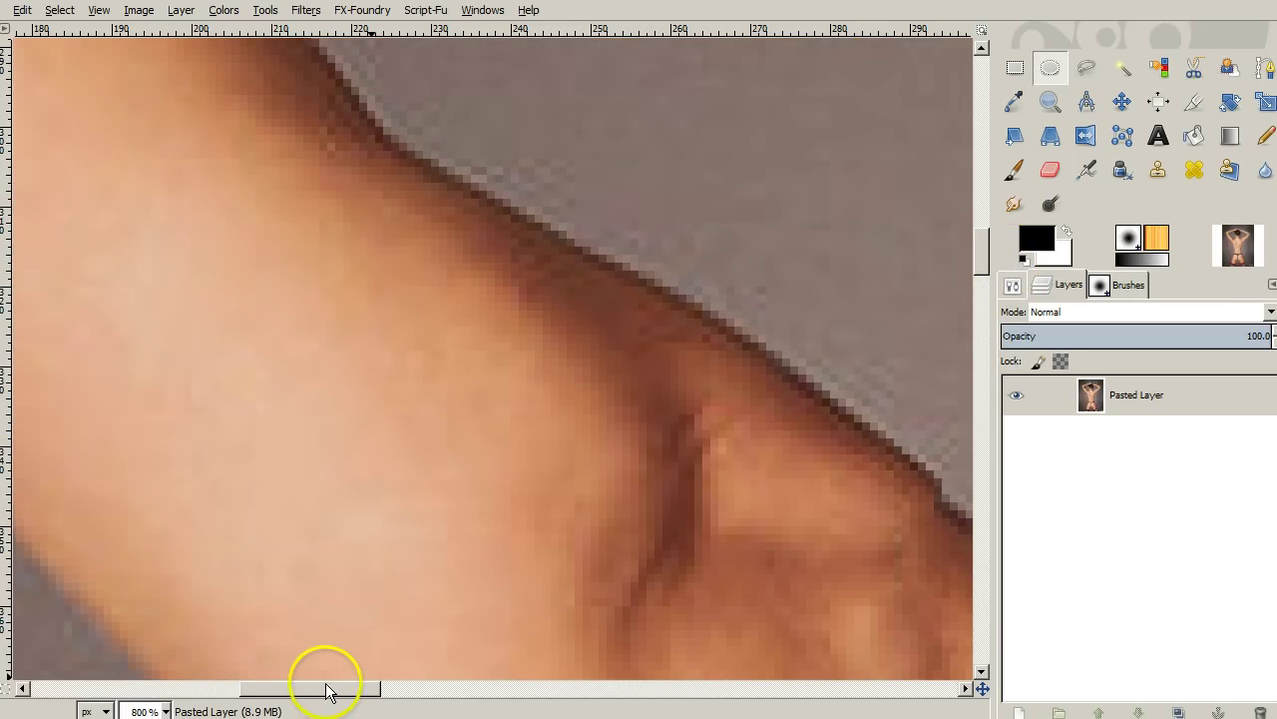
{"action": "key", "text": "minus"}
{"action": "key", "text": "minus"}
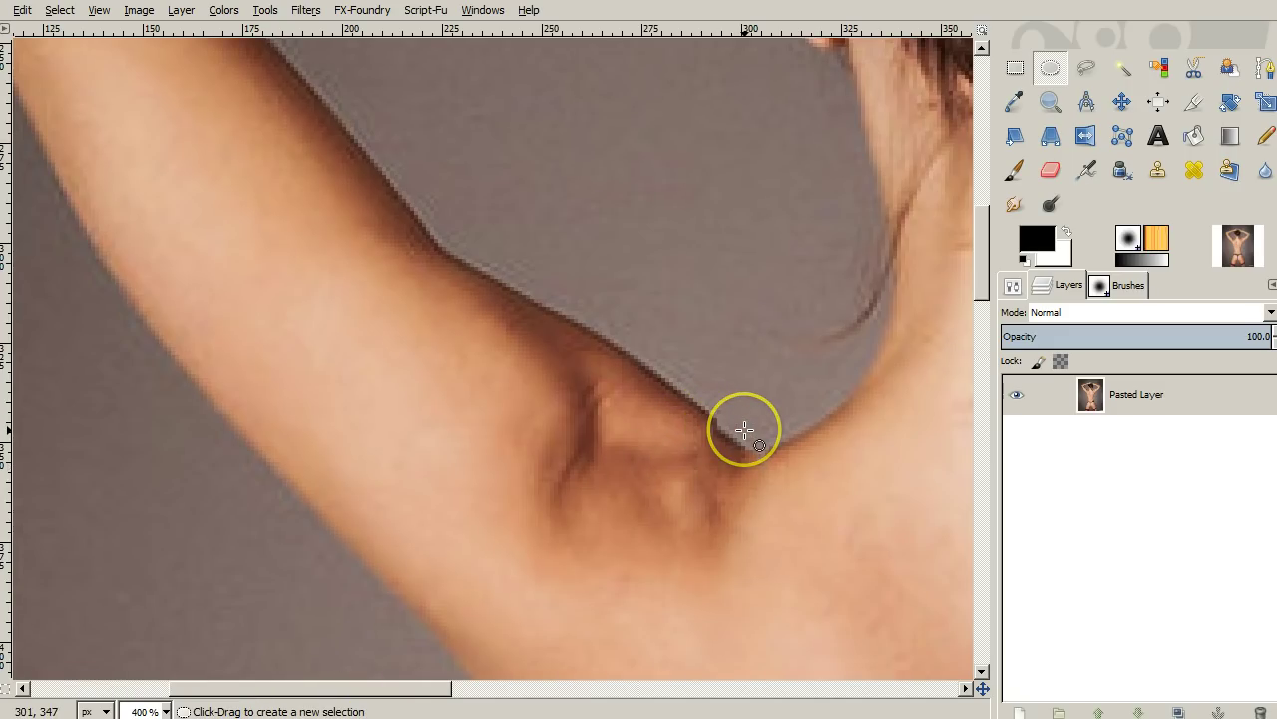
- Select the Clone tool with the 2. Hardness 075 brush at spacing 1.0
{"action": "left_click", "coordinate": [1159, 164]}
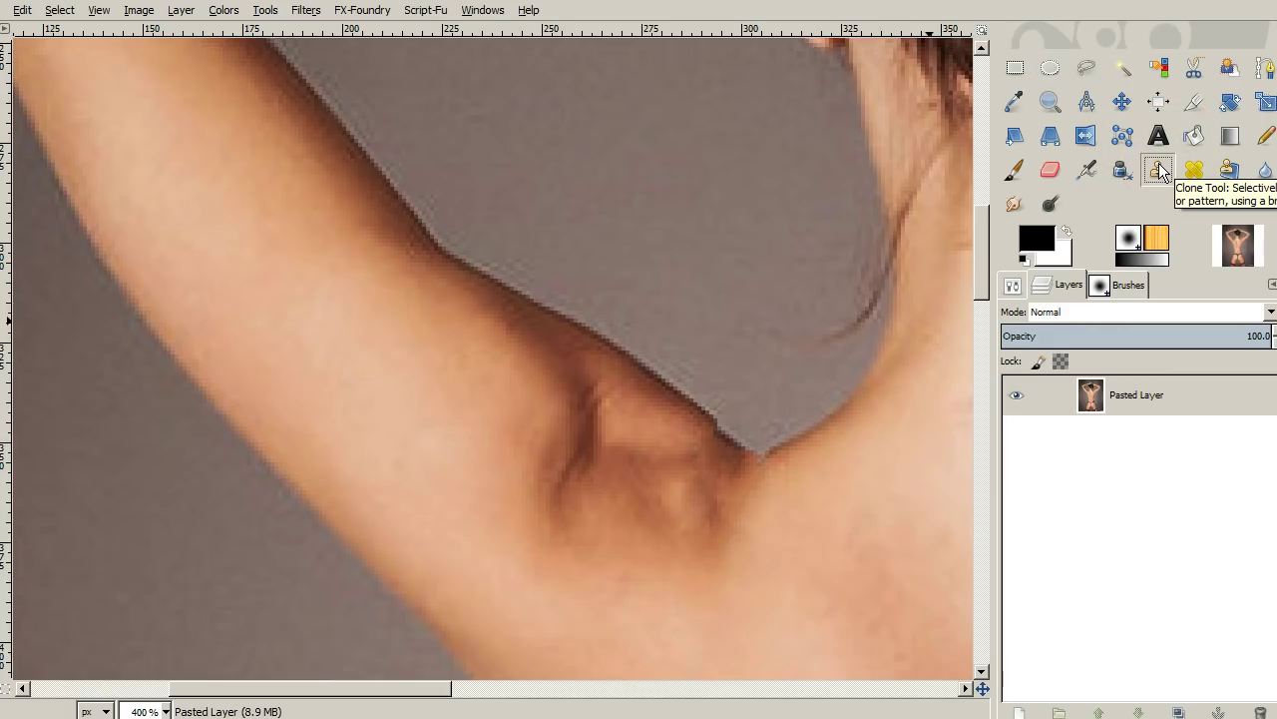
{"action": "left_click", "coordinate": [1128, 287]}
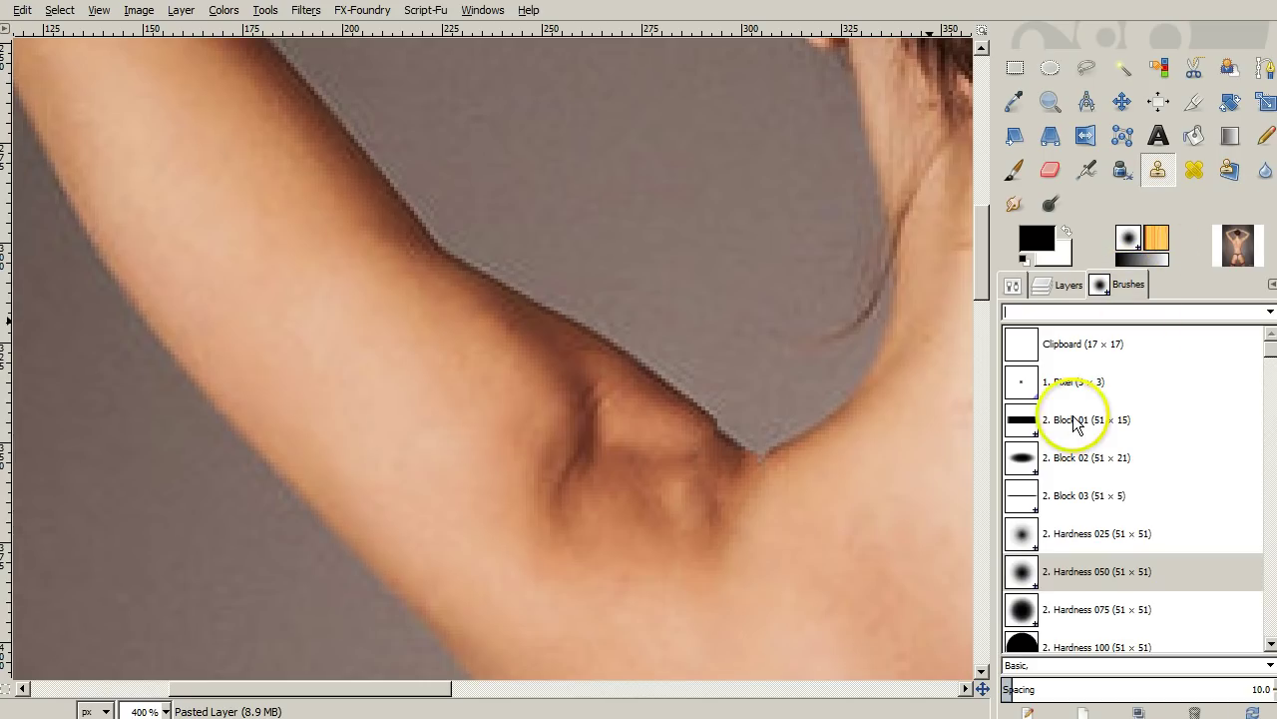
{"action": "left_click", "coordinate": [1104, 608]}
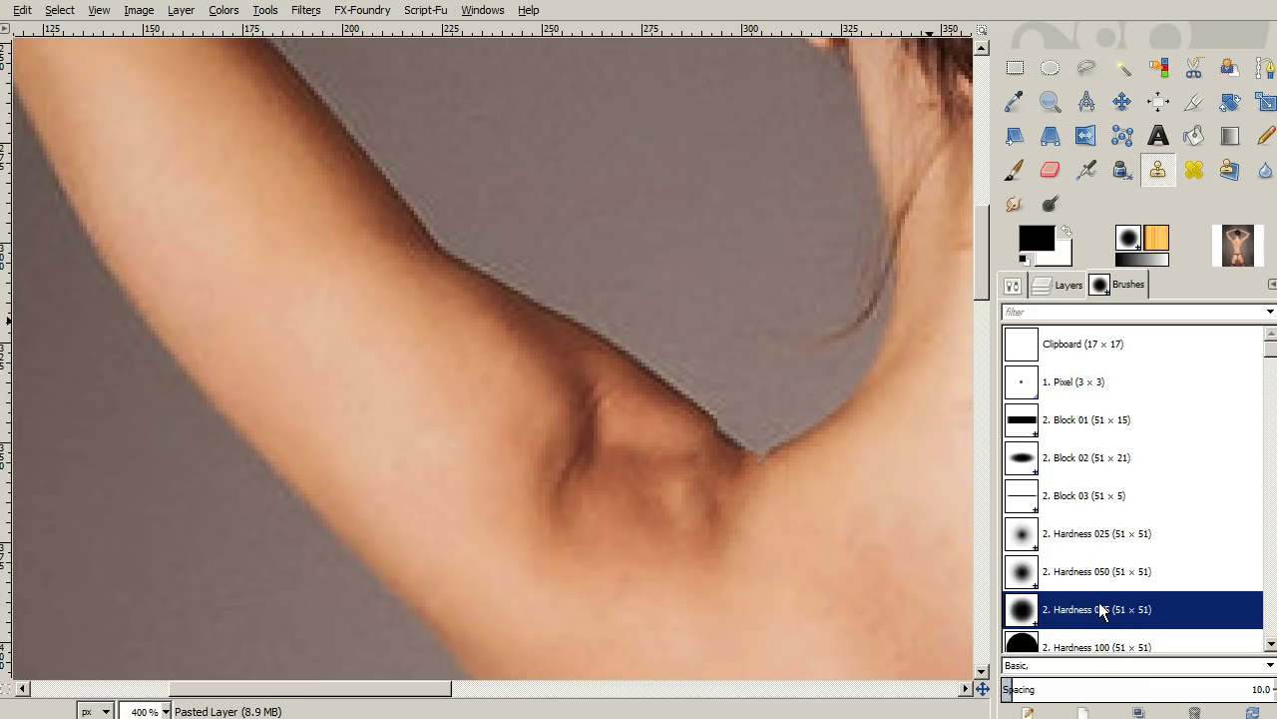
{"action": "left_click", "coordinate": [1079, 689]}
{"action": "left_click_drag", "start_coordinate": [1079, 689], "coordinate": [999, 689]}
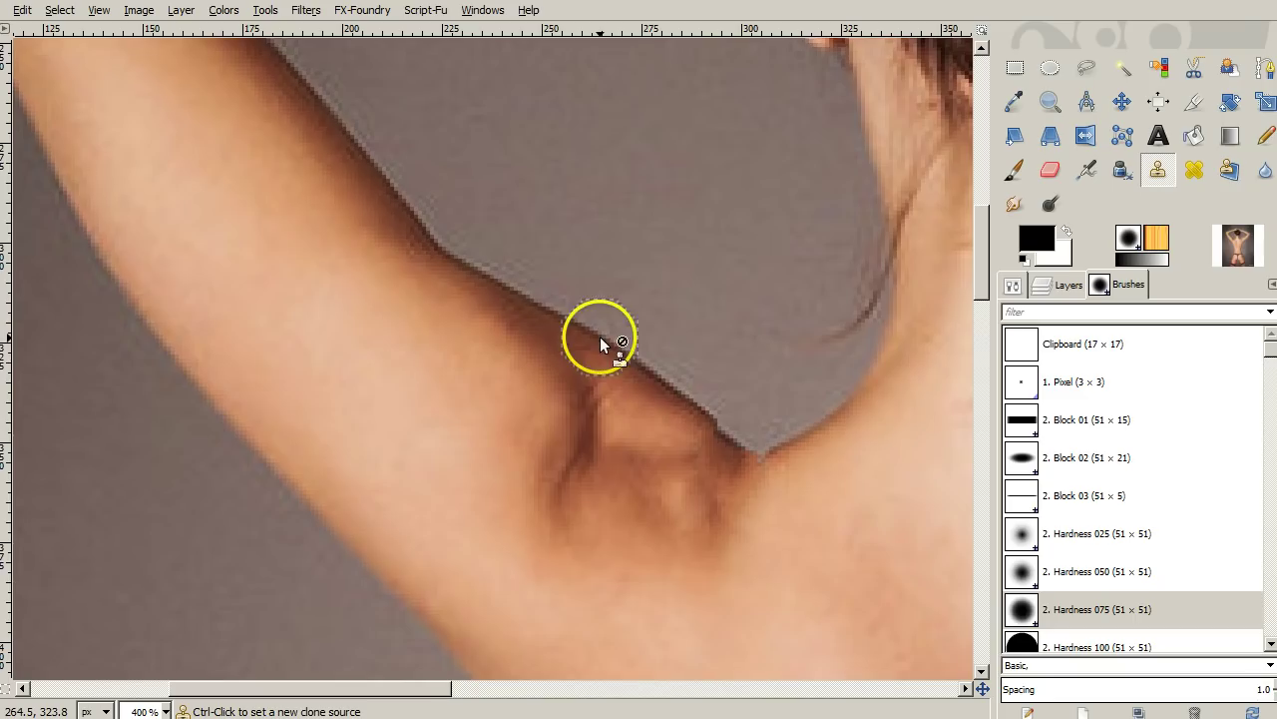
- Set a clone source on the armpit edge and undo a bad first clone stroke
{"action": "mouse_move", "coordinate": [699, 390]}
{"action": "left_mouse_down"}
{"action": "mouse_move", "coordinate": [743, 437]}
{"action": "mouse_move", "coordinate": [601, 356]}
{"action": "mouse_move", "coordinate": [610, 343]}
{"action": "left_mouse_up"}
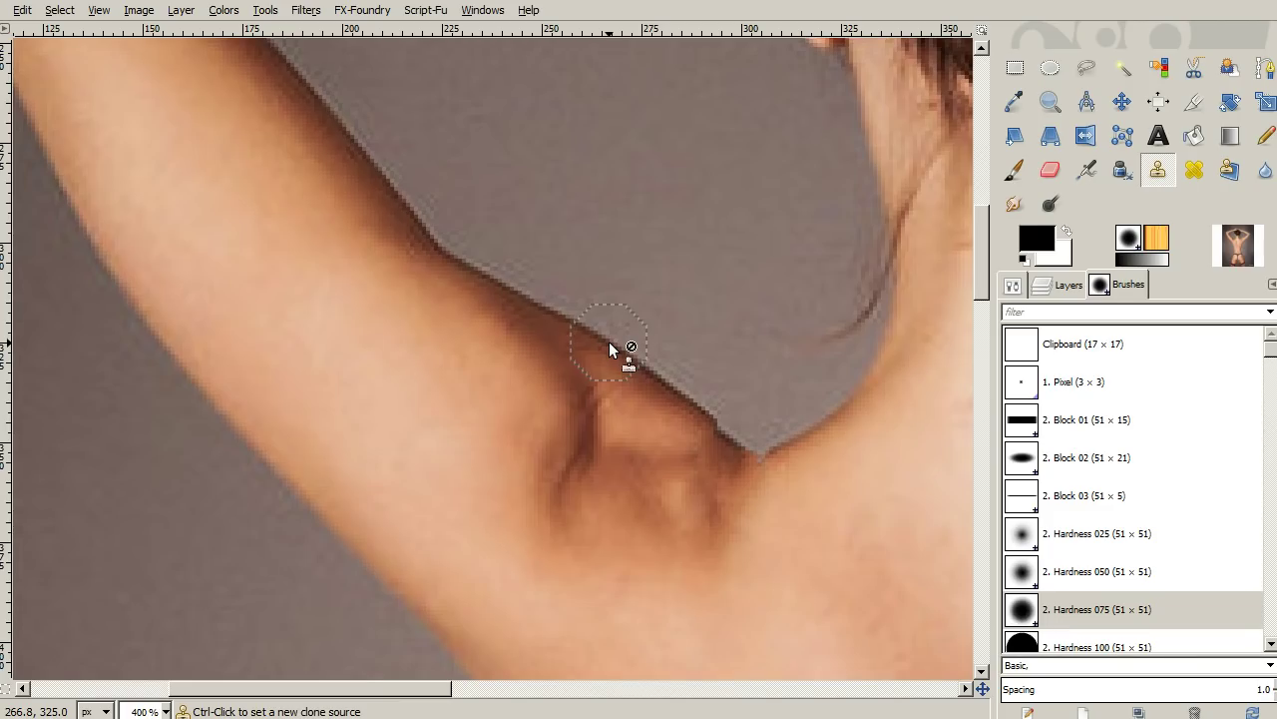
{"action": "left_click", "coordinate": [608, 341], "text": "ctrl"}
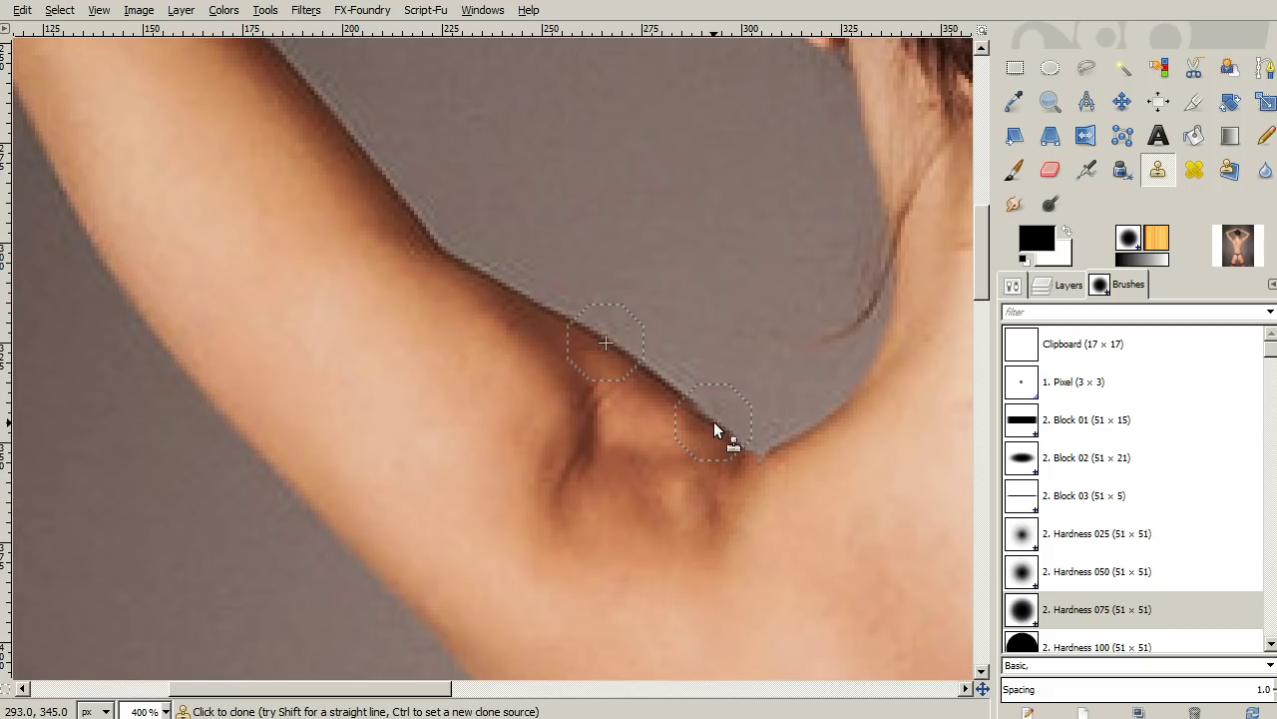
{"action": "mouse_move", "coordinate": [714, 422]}
{"action": "left_mouse_down"}
{"action": "mouse_move", "coordinate": [749, 443]}
{"action": "mouse_move", "coordinate": [701, 414]}
{"action": "left_mouse_up"}
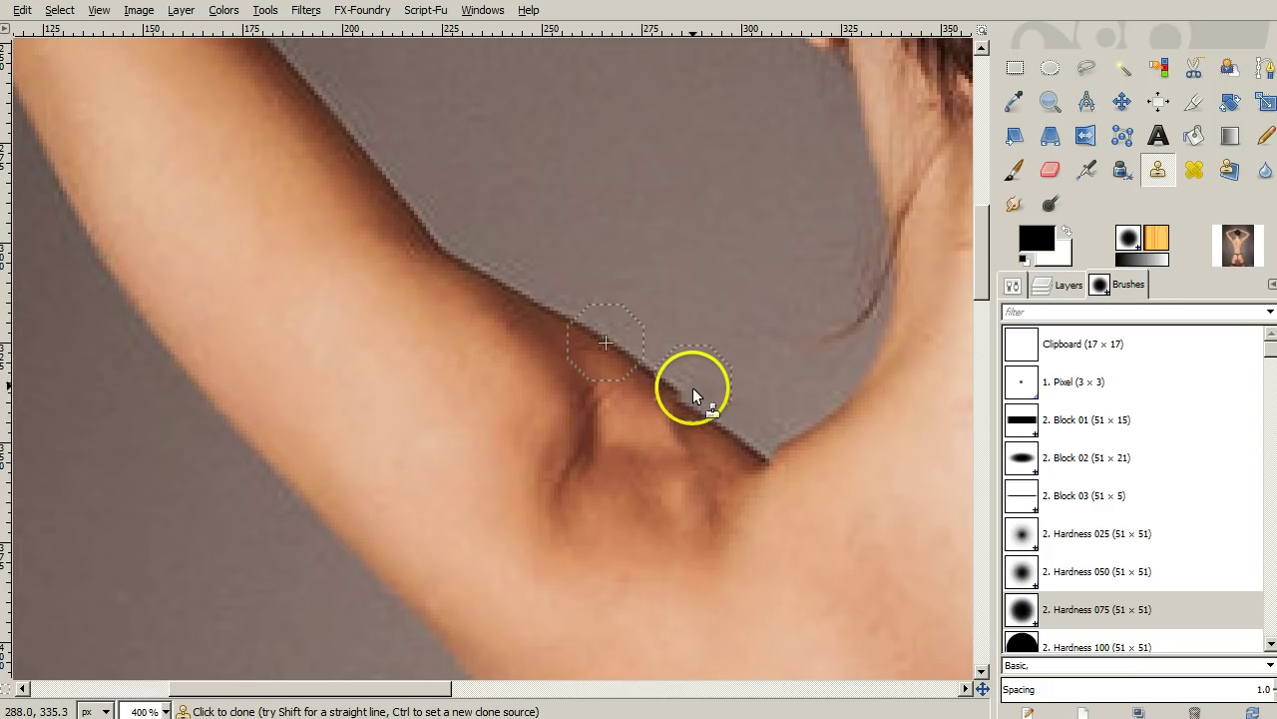
{"action": "key", "text": "ctrl+z"}
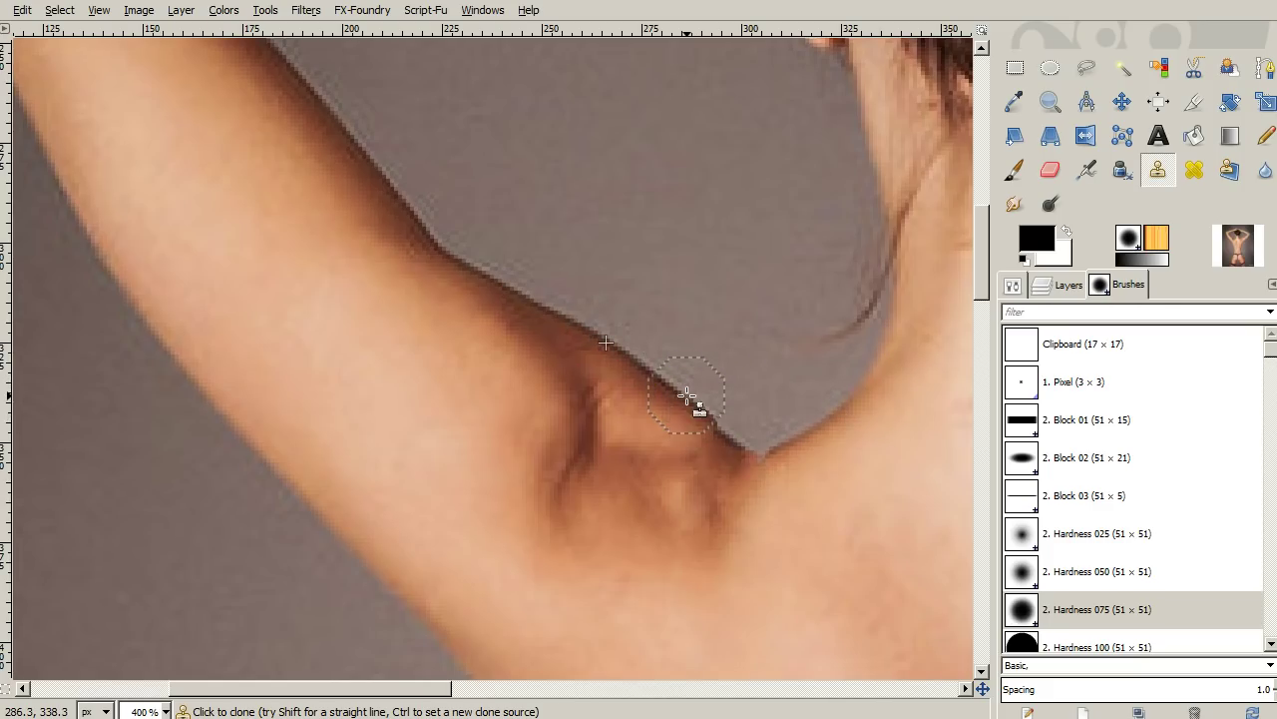
- Clone skin along the underarm outline to smooth it against the grey backdrop
{"action": "mouse_move", "coordinate": [687, 396]}
{"action": "left_mouse_down"}
{"action": "mouse_move", "coordinate": [763, 414]}
{"action": "mouse_move", "coordinate": [703, 417]}
{"action": "left_mouse_up"}
{"action": "left_click_drag", "start_coordinate": [705, 412], "coordinate": [713, 419]}
{"action": "mouse_move", "coordinate": [714, 418]}
{"action": "left_mouse_down"}
{"action": "mouse_move", "coordinate": [739, 443]}
{"action": "mouse_move", "coordinate": [572, 517]}
{"action": "mouse_move", "coordinate": [380, 559]}
{"action": "left_mouse_up"}
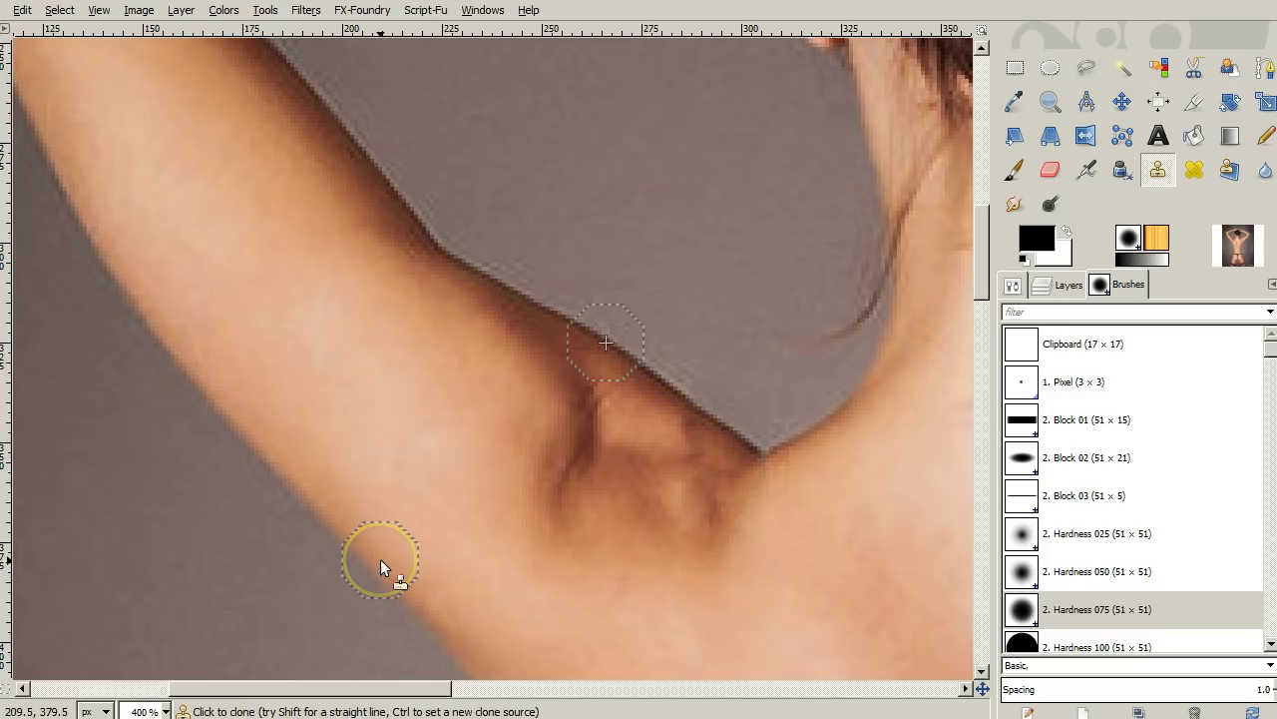
{"action": "mouse_move", "coordinate": [464, 494]}
{"action": "left_mouse_down"}
{"action": "mouse_move", "coordinate": [542, 433]}
{"action": "mouse_move", "coordinate": [664, 373]}
{"action": "mouse_move", "coordinate": [756, 440]}
{"action": "left_mouse_up"}
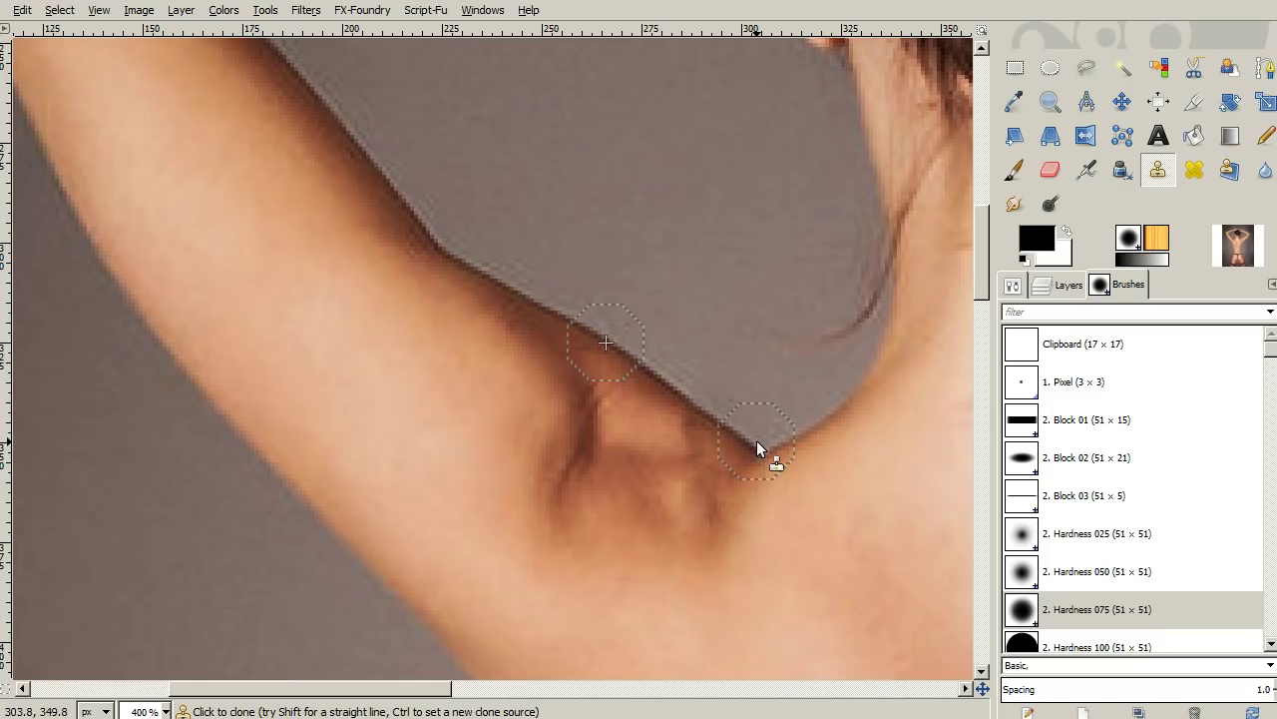
- At 100% zoom, clone skin over uneven patches along the shoulder, upper back and mid-back
{"action": "key", "text": "1"}
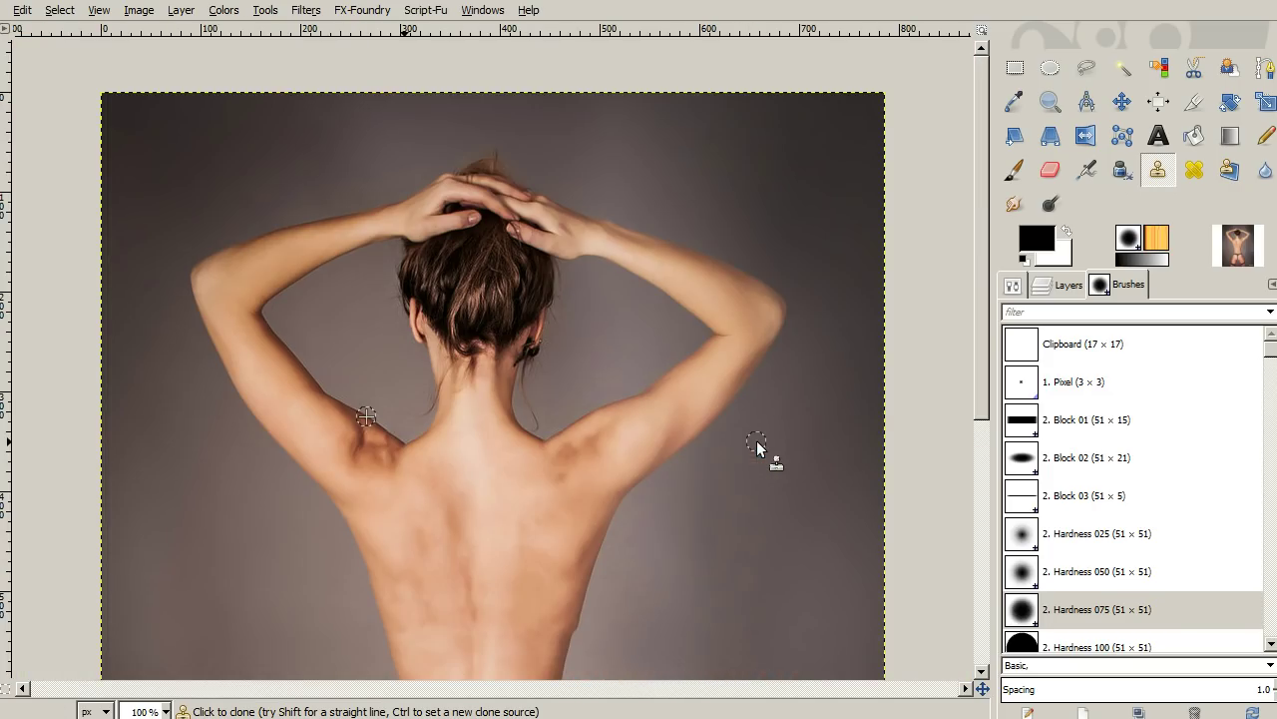
{"action": "mouse_move", "coordinate": [757, 440]}
{"action": "left_mouse_down"}
{"action": "mouse_move", "coordinate": [613, 439]}
{"action": "mouse_move", "coordinate": [650, 477]}
{"action": "mouse_move", "coordinate": [640, 612]}
{"action": "mouse_move", "coordinate": [572, 629]}
{"action": "left_mouse_up"}
{"action": "left_click_drag", "start_coordinate": [401, 440], "coordinate": [444, 483]}
{"action": "left_click_drag", "start_coordinate": [614, 594], "coordinate": [684, 644]}
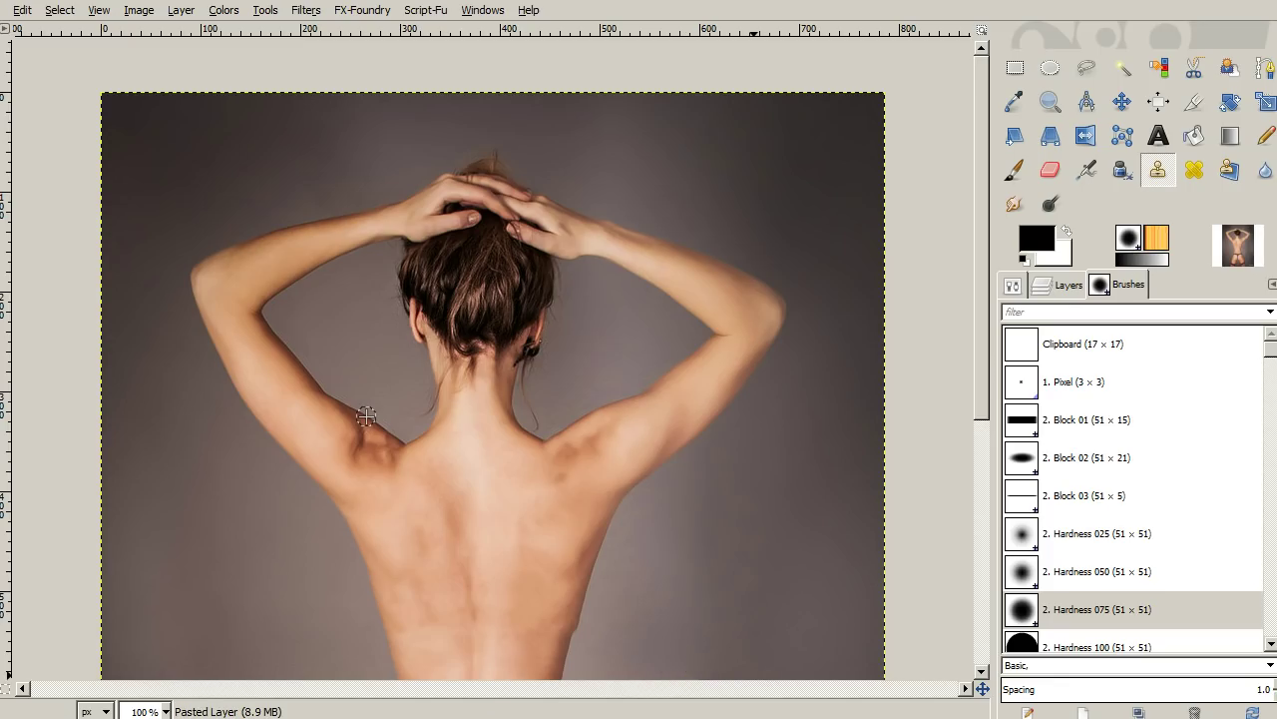